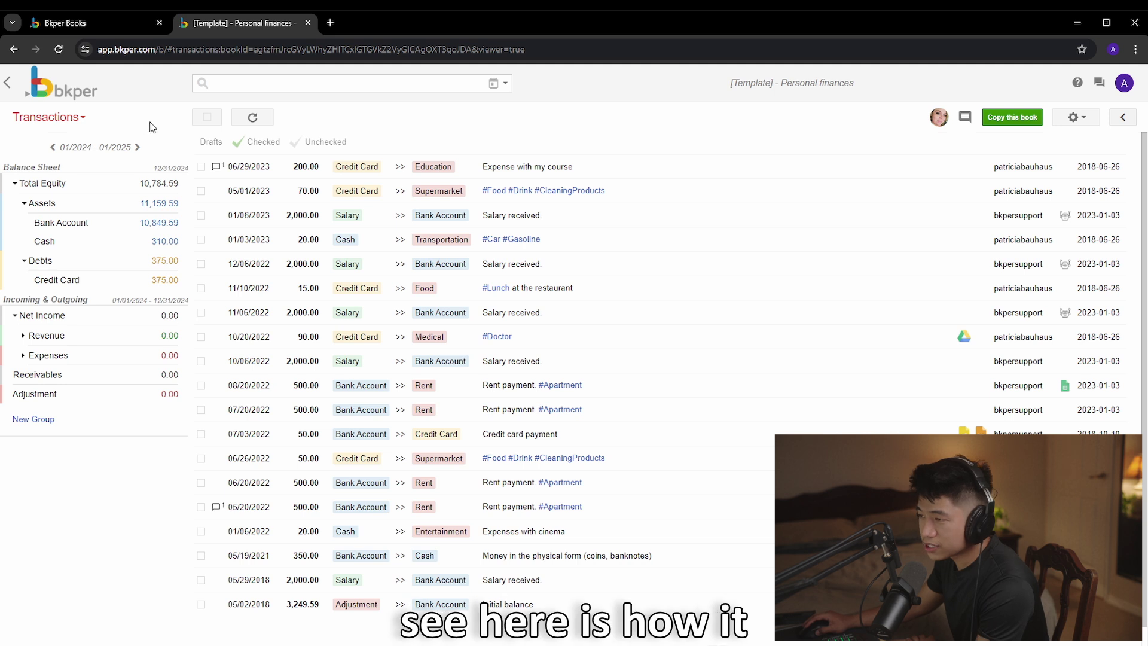
Copy the template personal finances book and name the copy "2024 Personal finances"
scroll(402, 188, "down", 2)
scroll(397, 203, "up", 2)
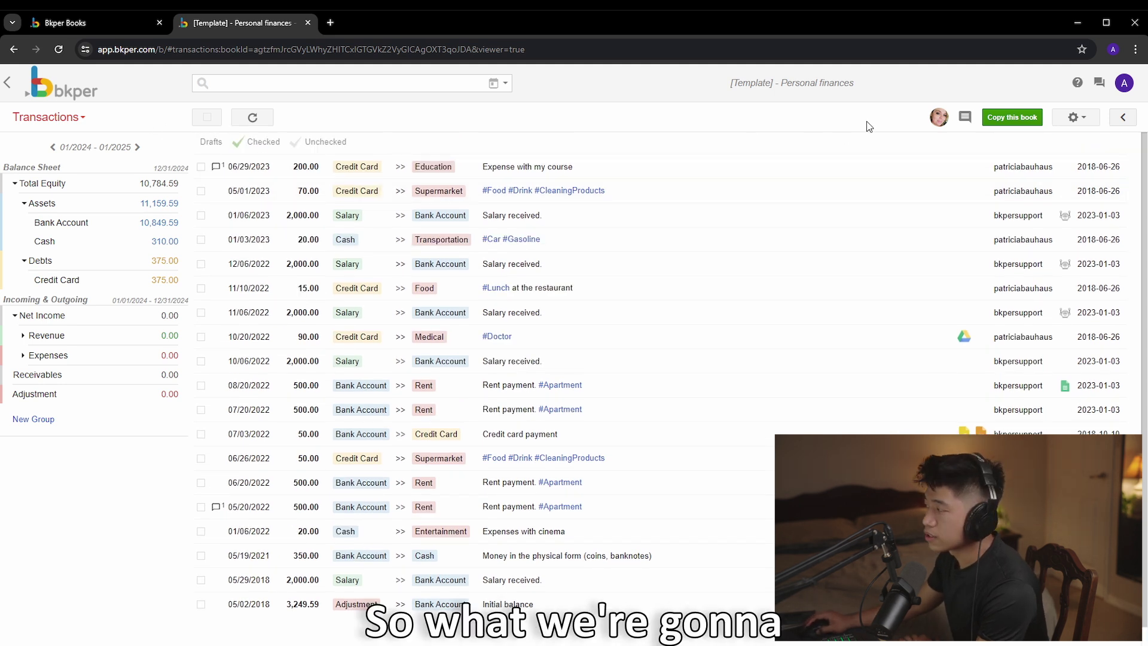
left_click(993, 129)
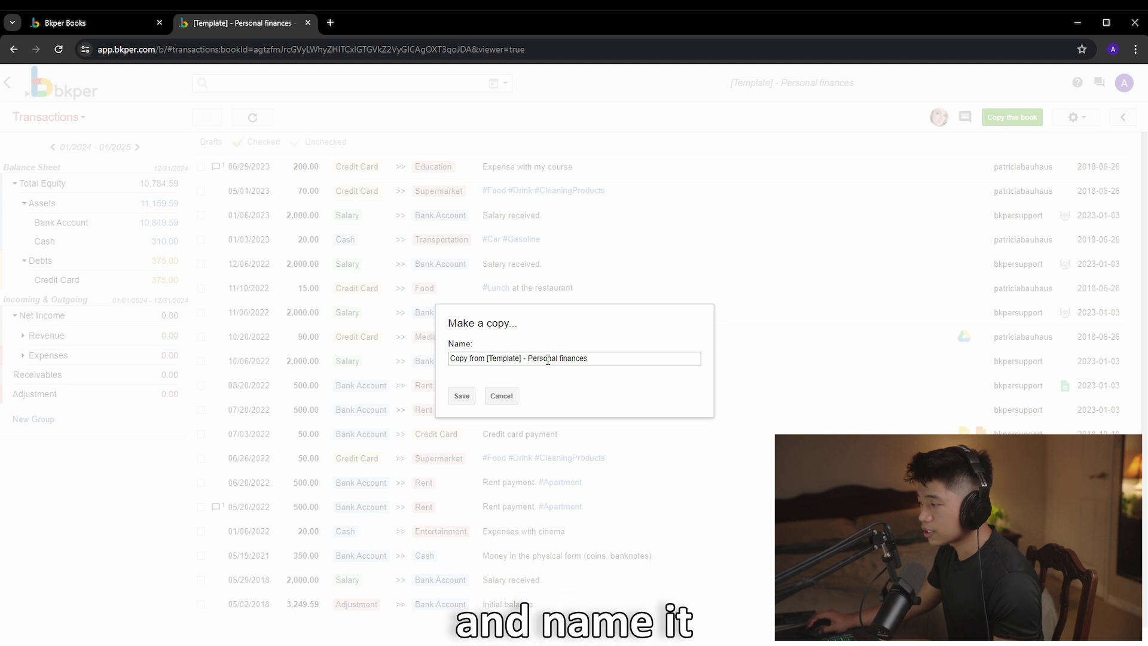
left_click_drag(530, 358, 418, 352)
type("2024")
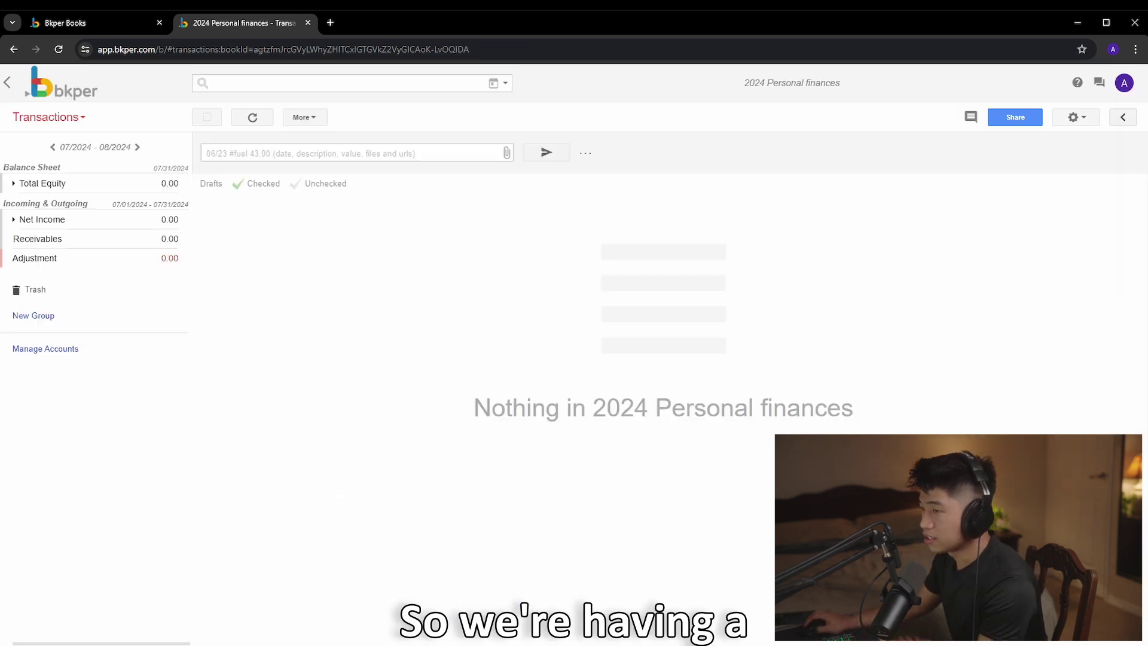
left_click_drag(867, 442, 180, 132)
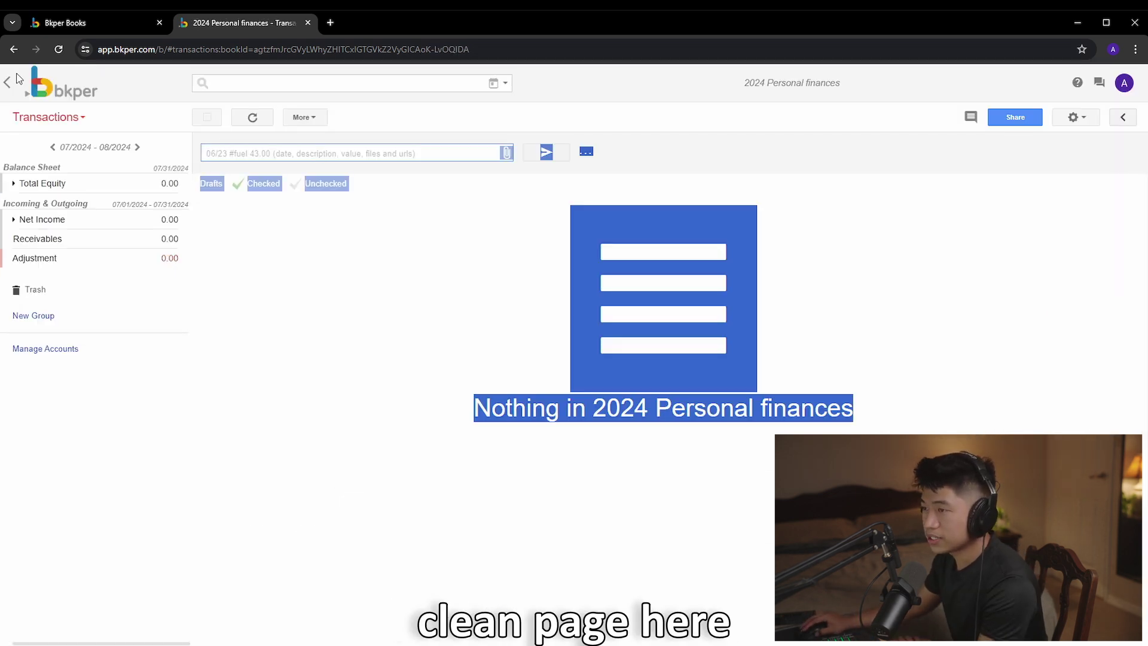
left_click(718, 409)
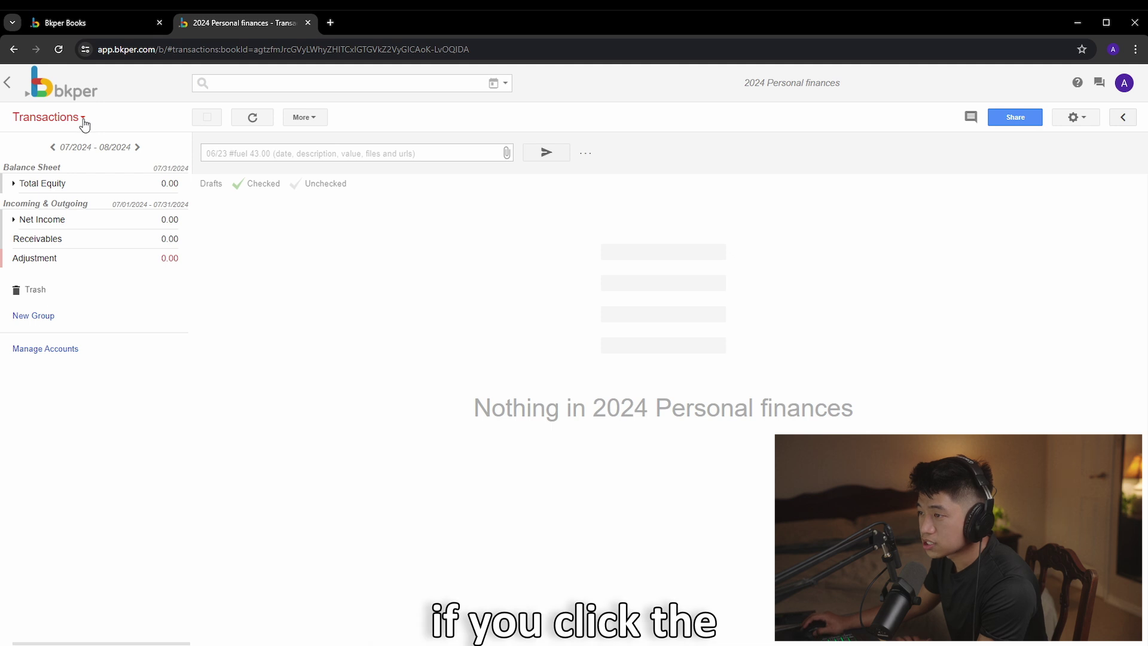
Switch the new book from Transactions to the Accounts view and look over the account categories
left_click(84, 122)
left_click(62, 137)
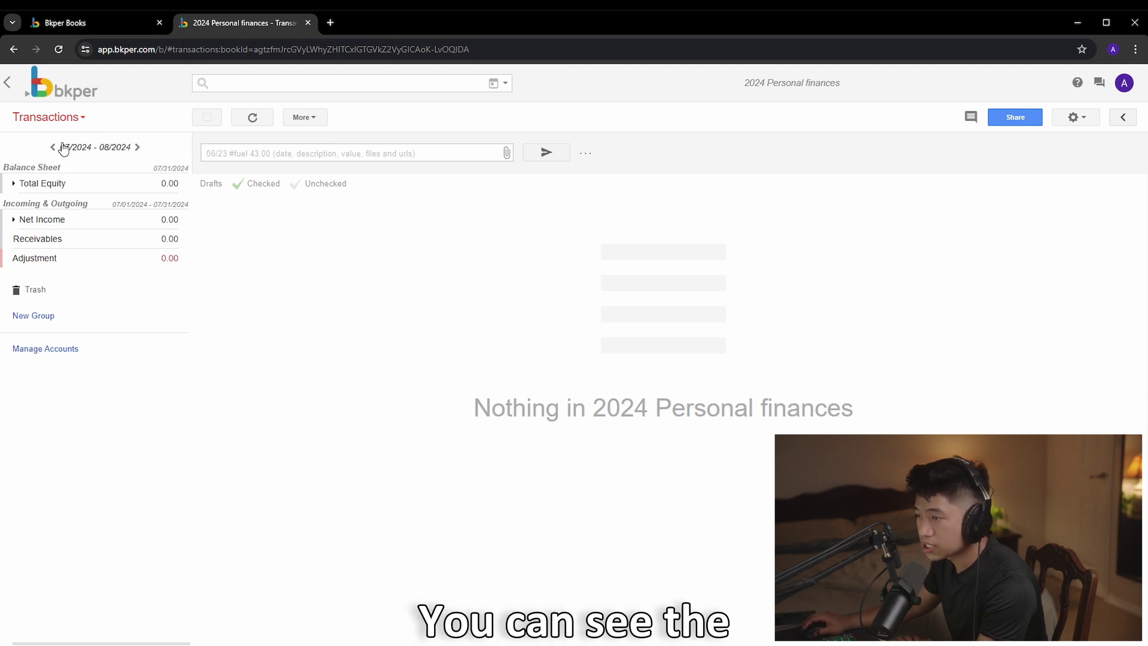
left_click(62, 122)
left_click(60, 154)
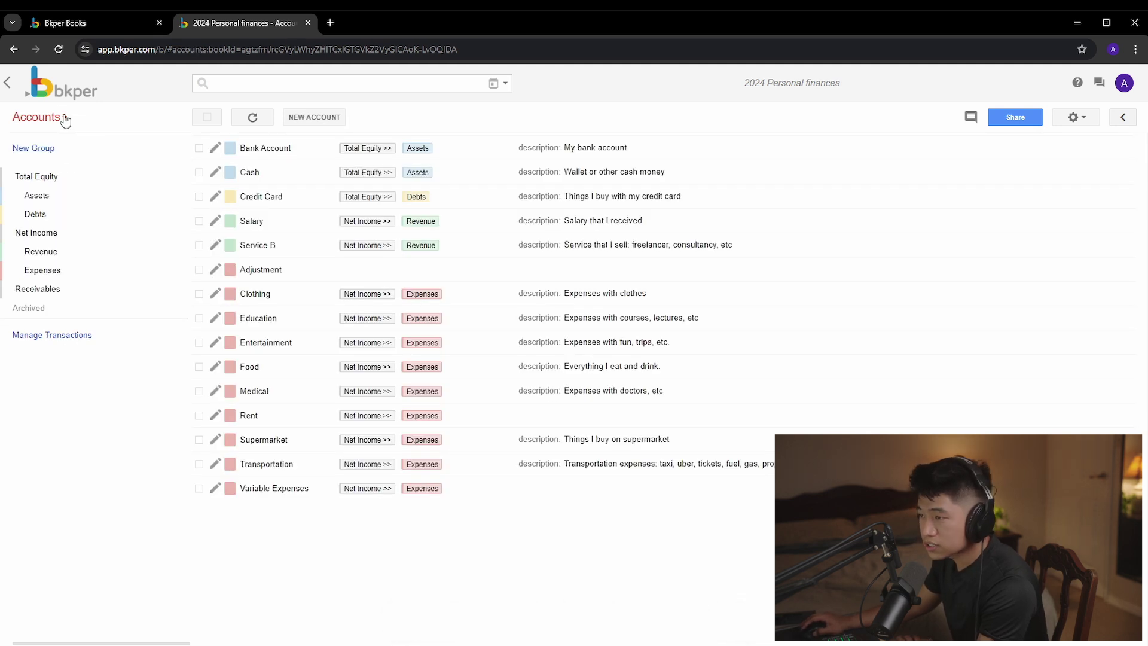
left_click(64, 120)
left_click(48, 155)
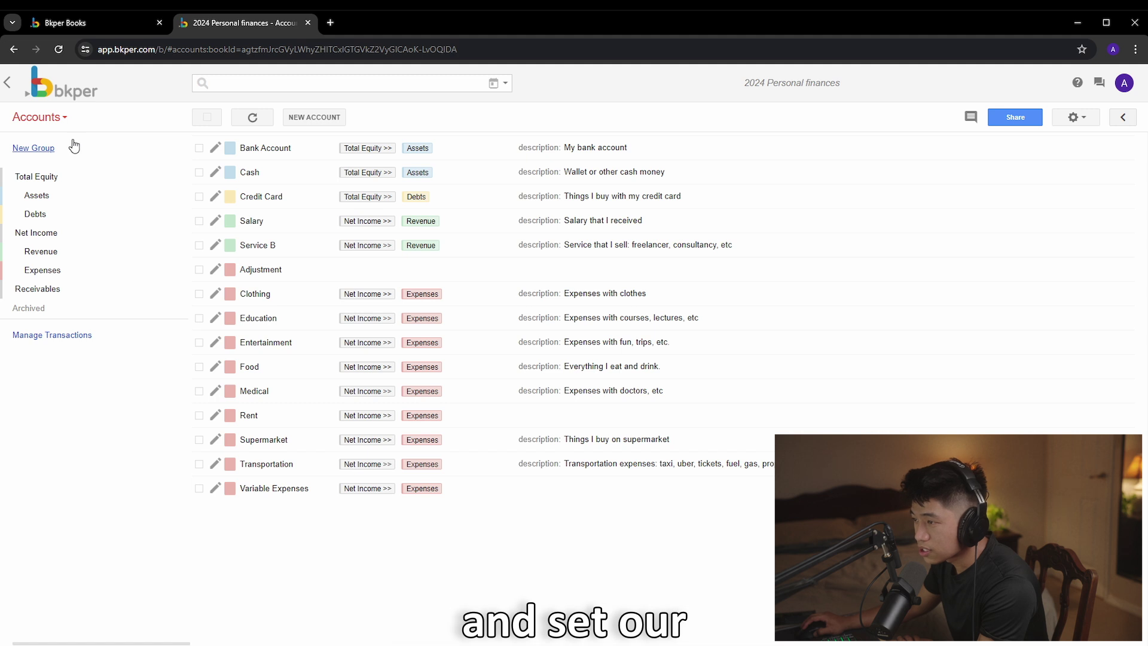
left_click_drag(172, 116, 725, 534)
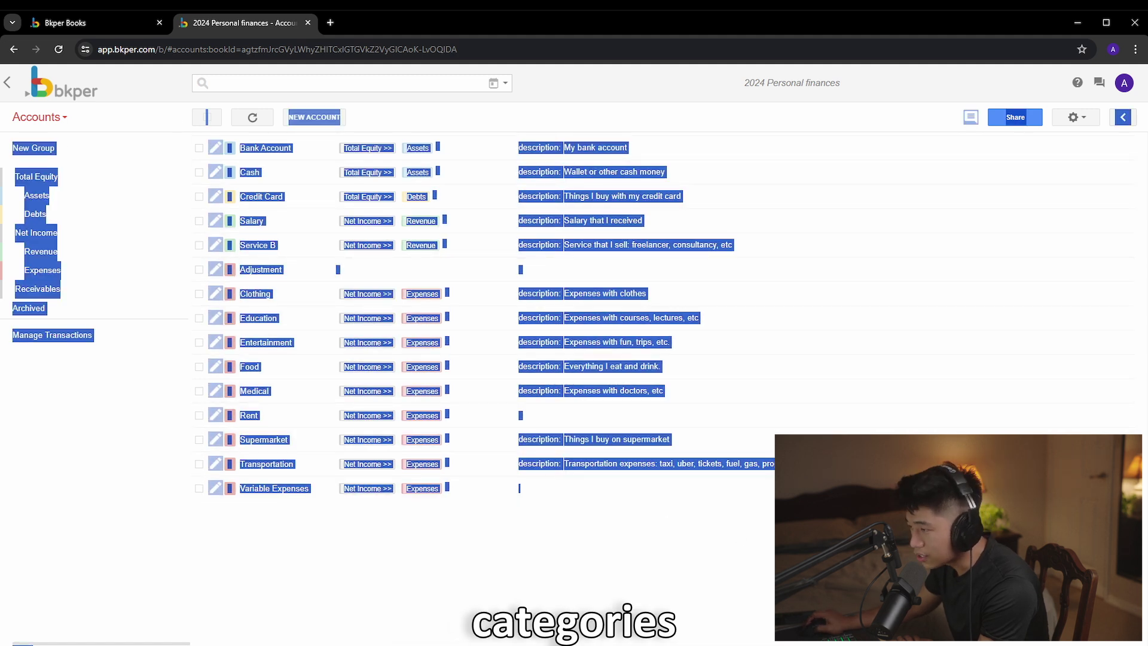
left_click(595, 270)
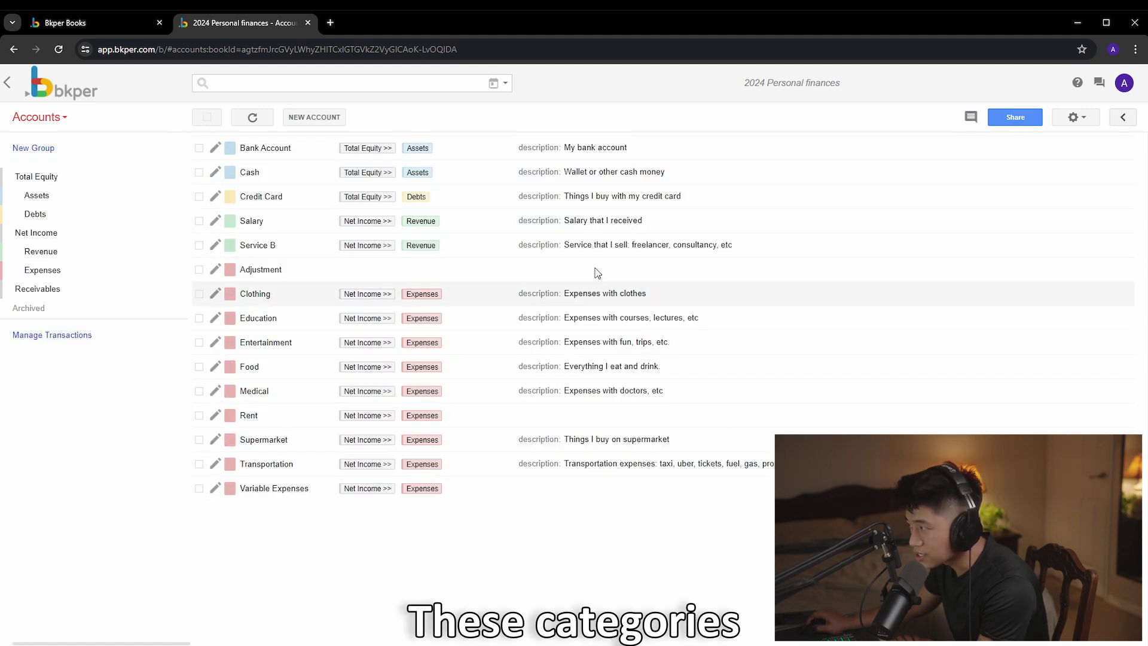
Try to create a new account named "RBC - Savings Account" with the Asset type
left_click(332, 117)
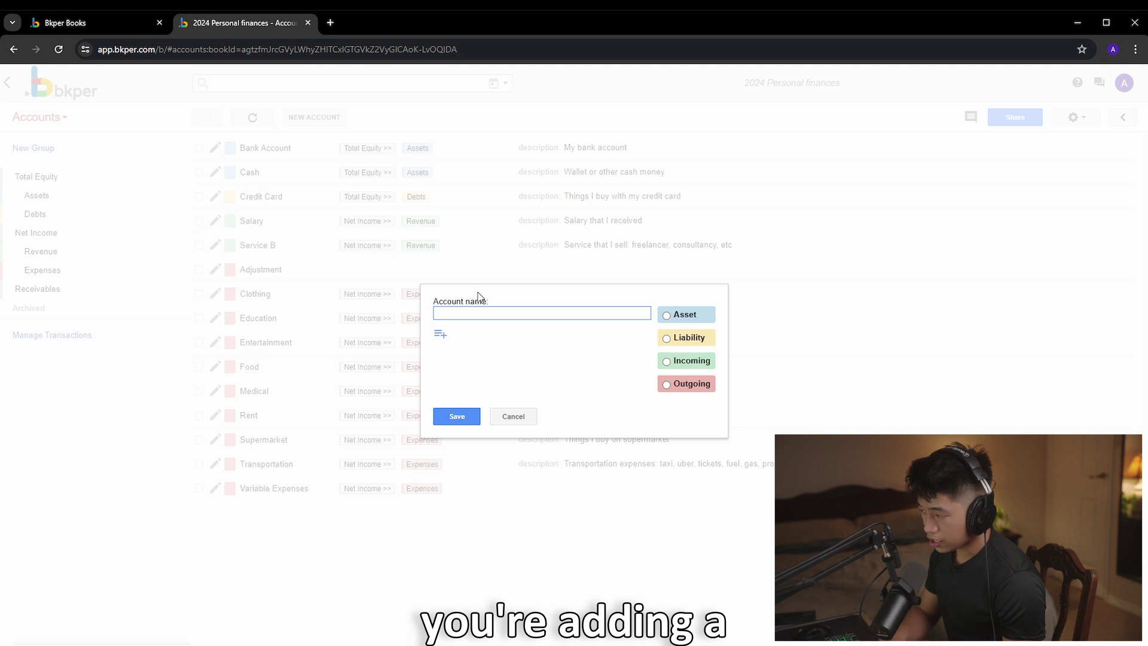
type("B")
key("BackSpace")
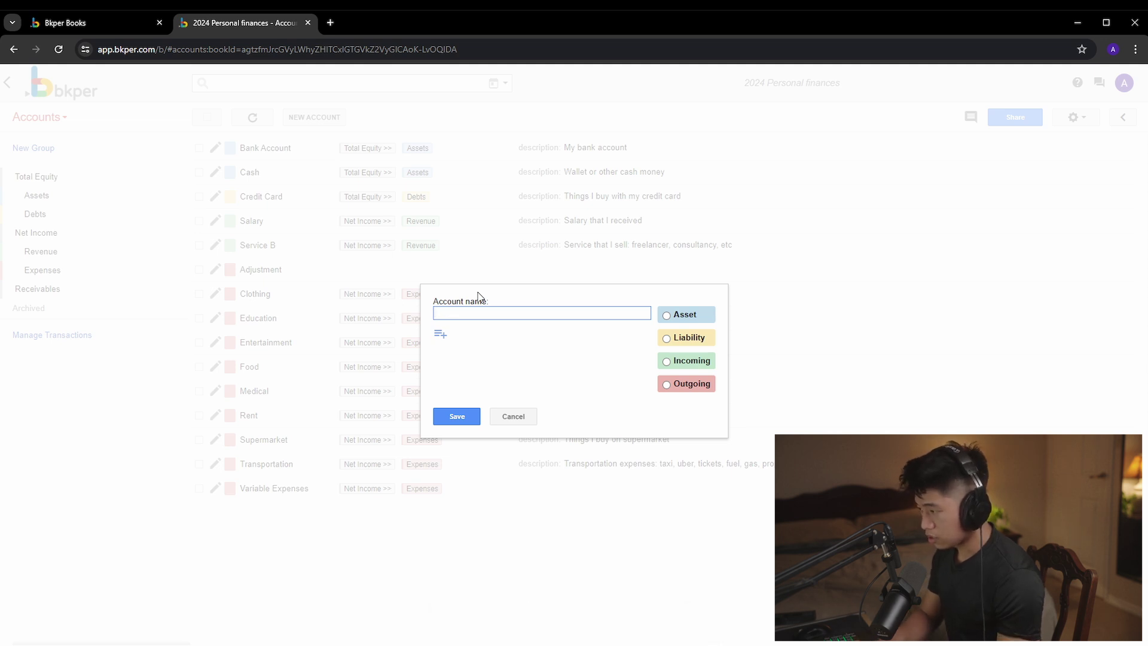
type("RBC -")
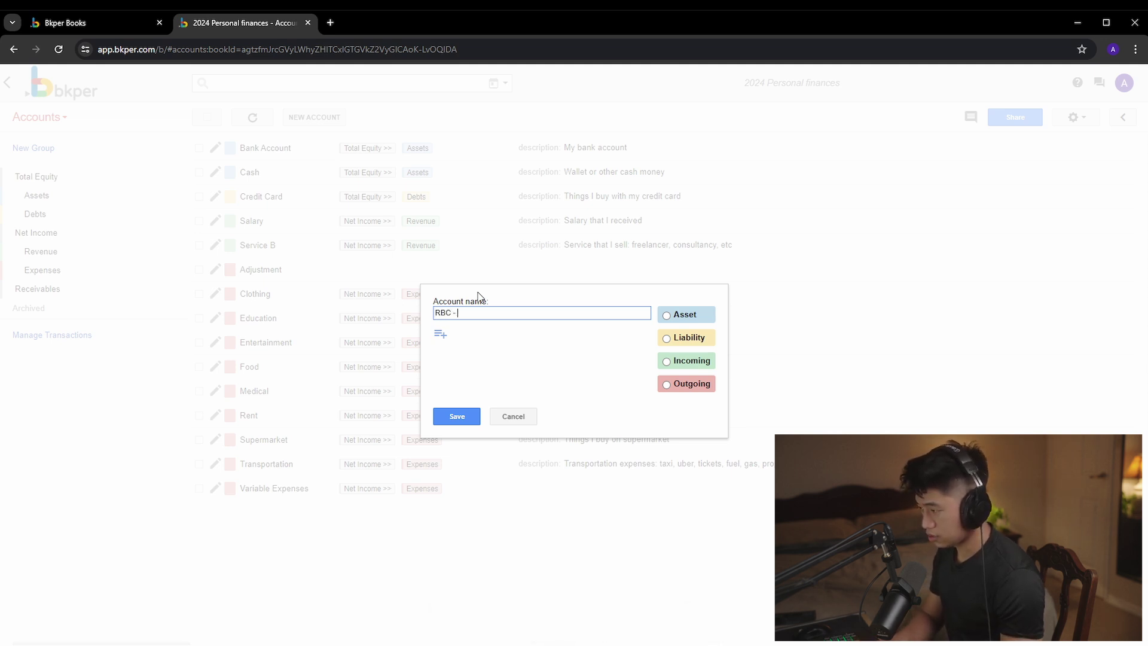
type(" Savings Account")
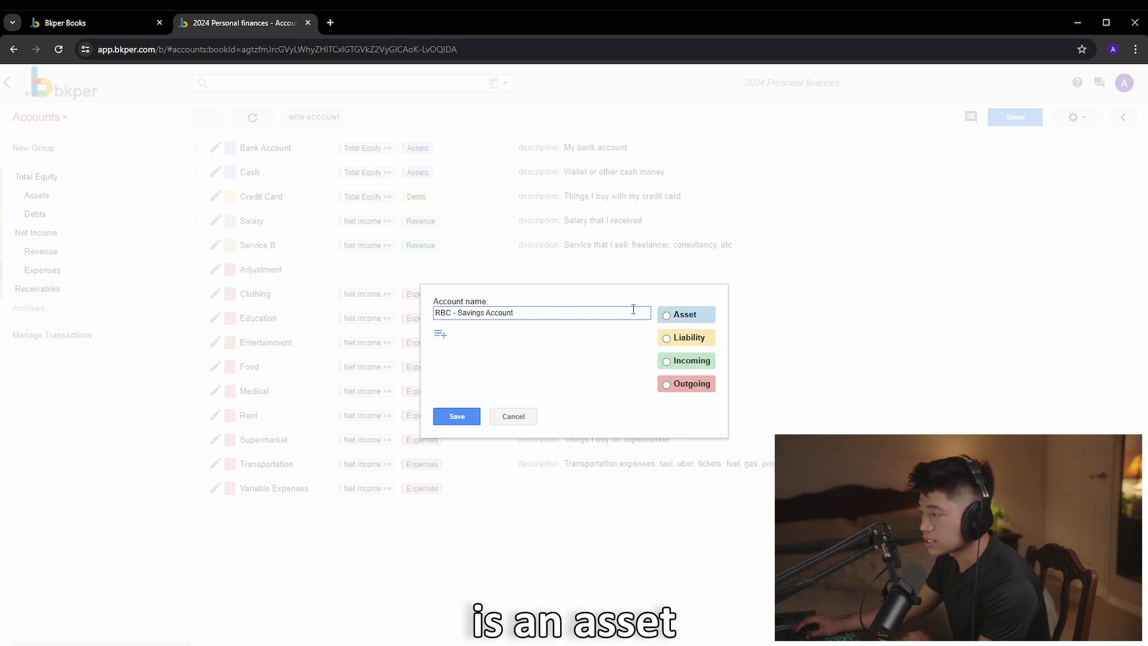
left_click(667, 315)
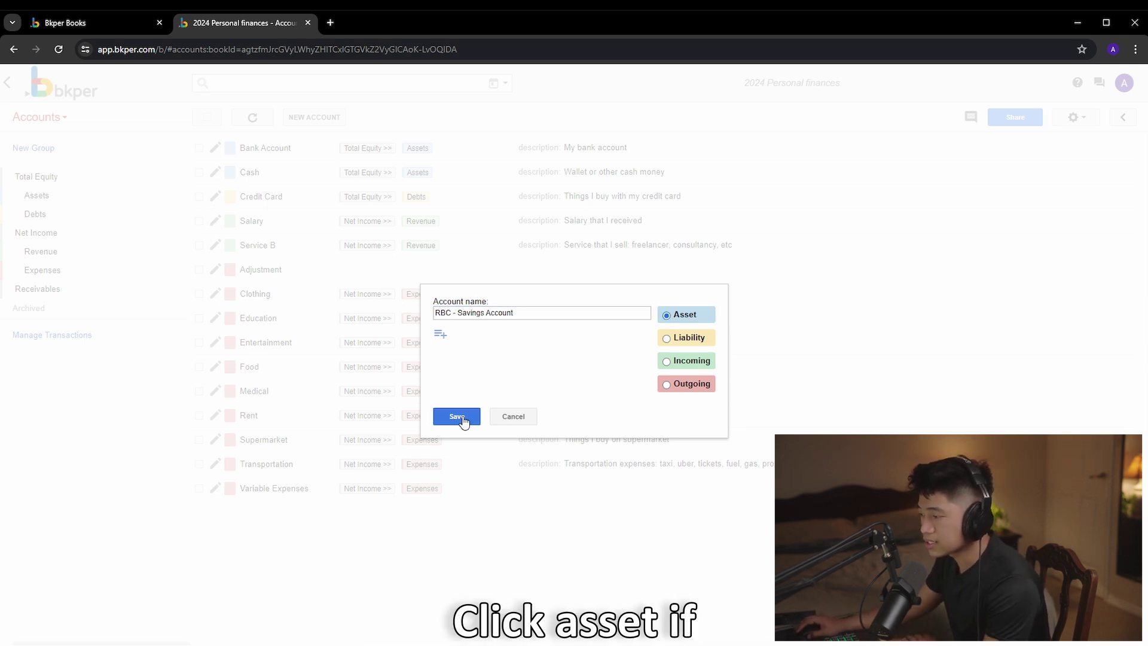
left_click(457, 418)
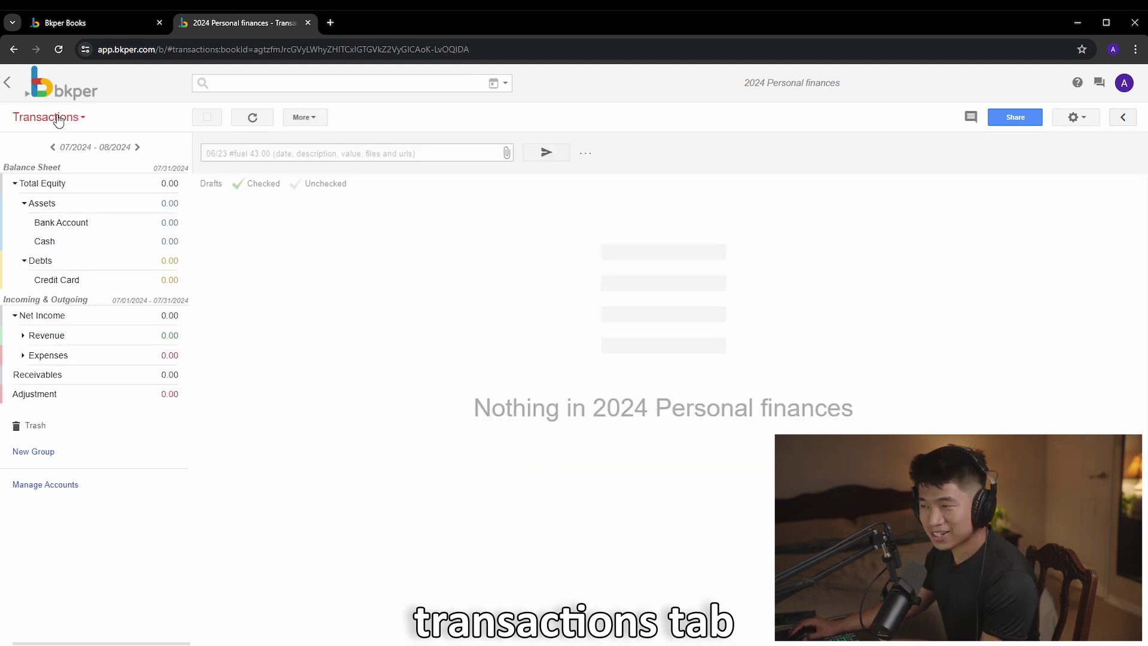
Show the book's Transactions view with Month as the balance period
left_click(58, 122)
left_click(66, 140)
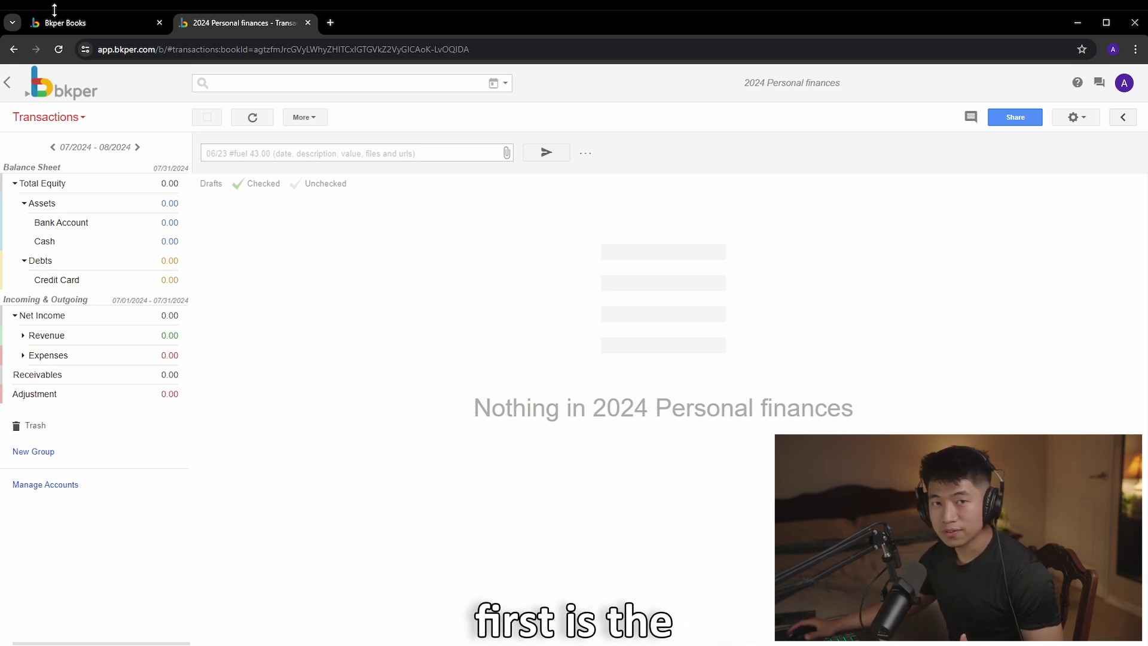
left_click(108, 148)
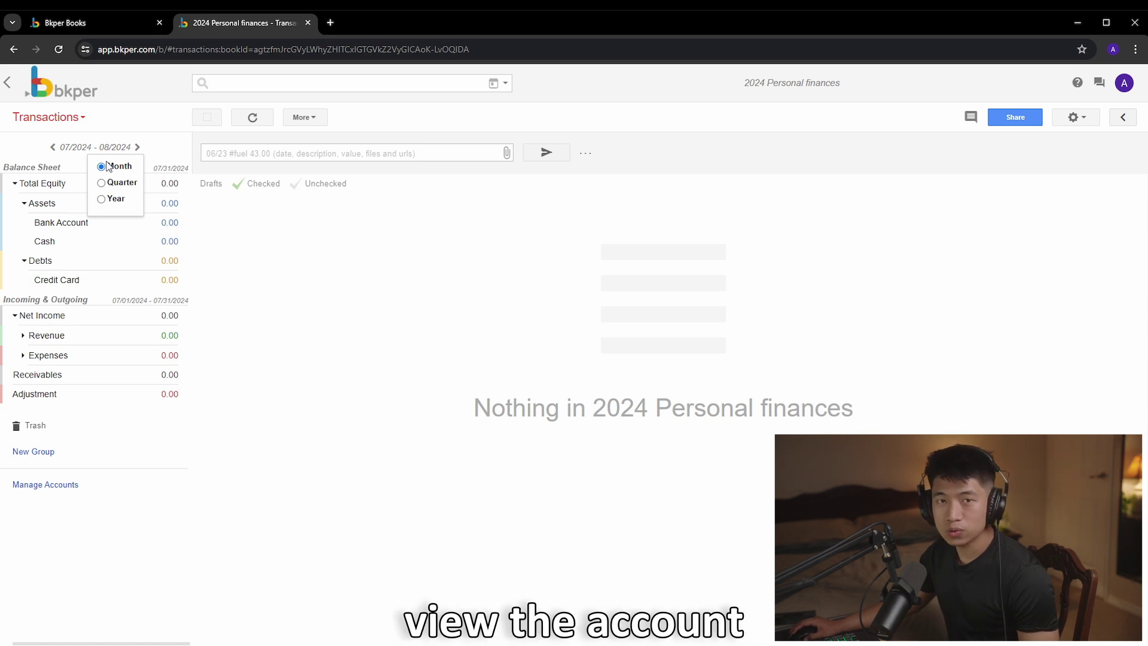
left_click(103, 167)
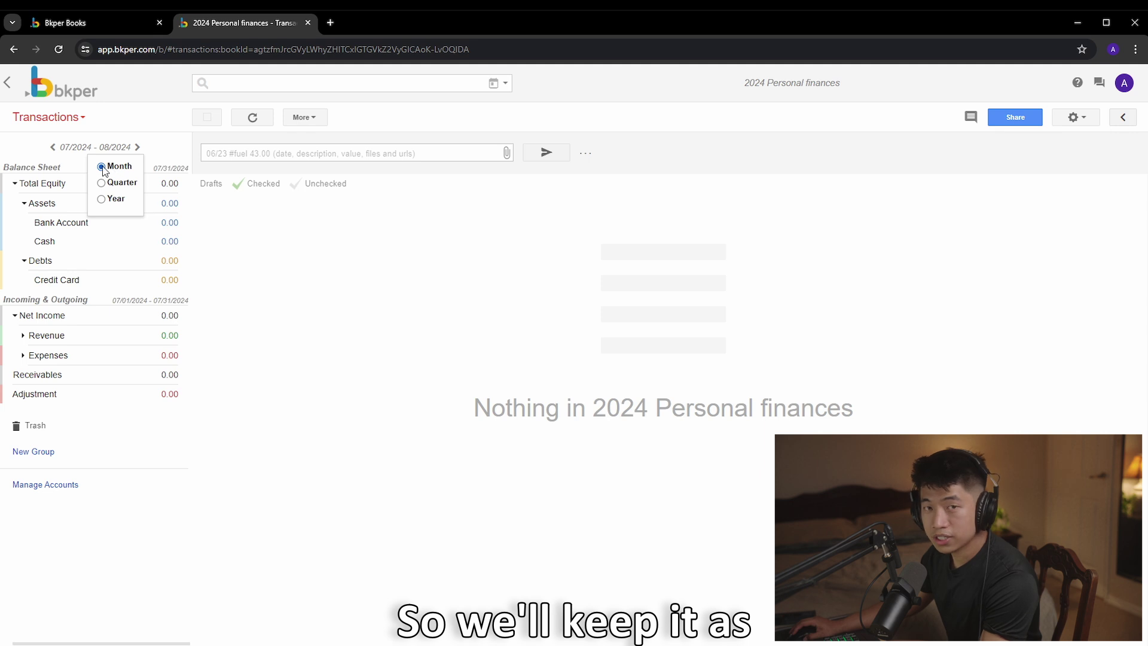
left_click(387, 278)
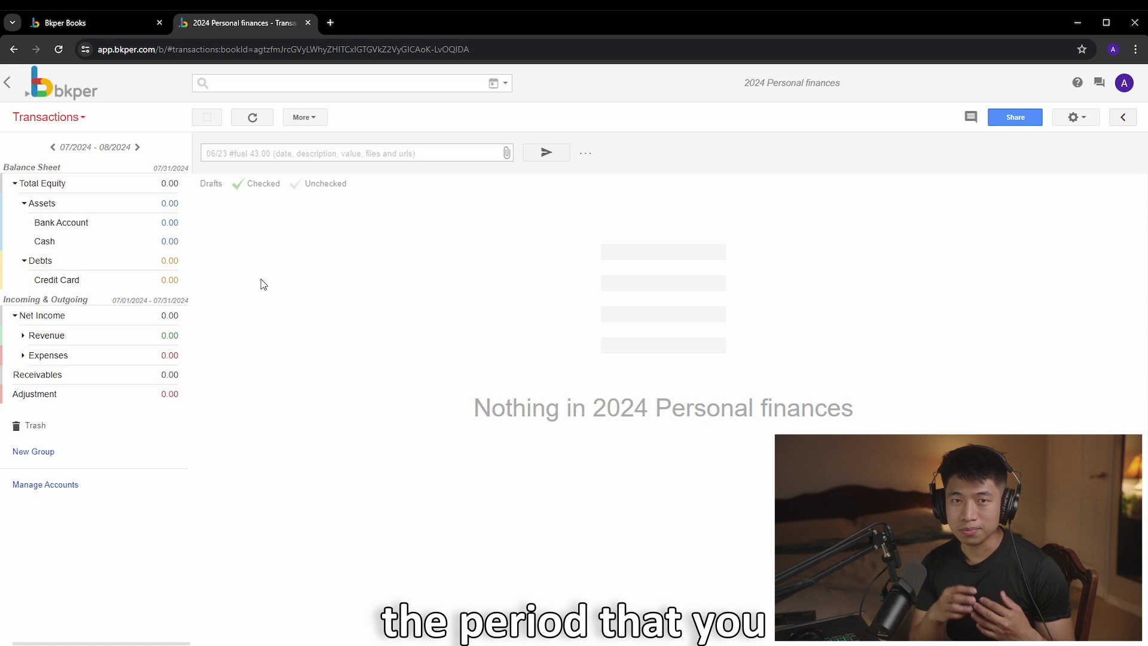
Expand the Revenue and Expenses groups to list their accounts and keep the balance period at Month
left_click(125, 148)
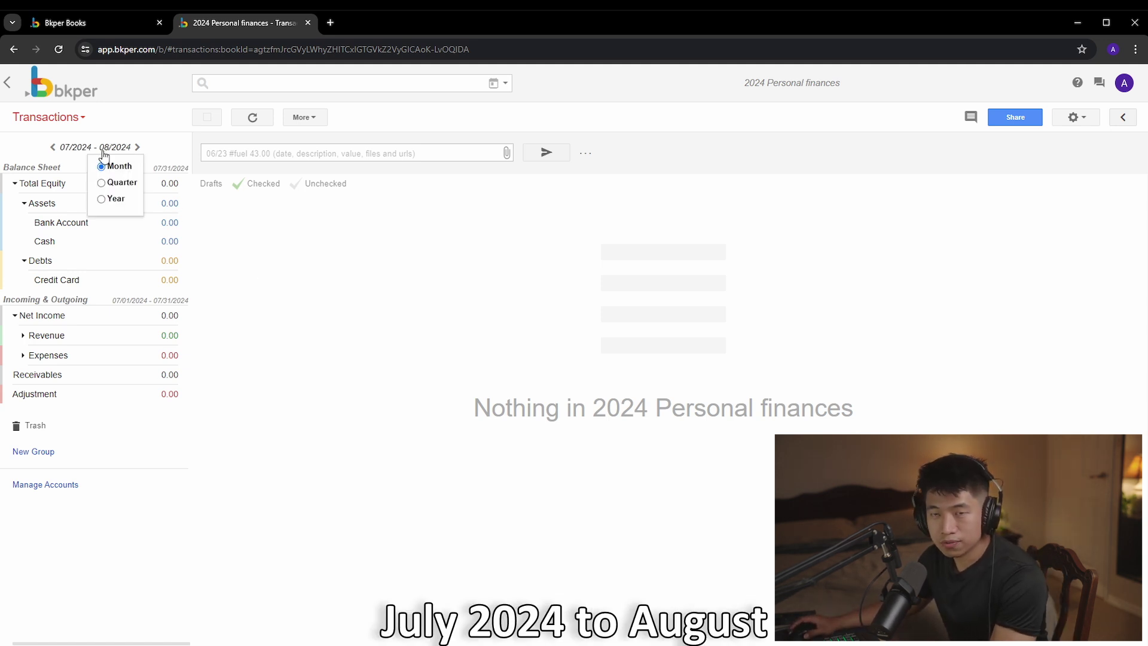
left_click(23, 336)
left_click(24, 389)
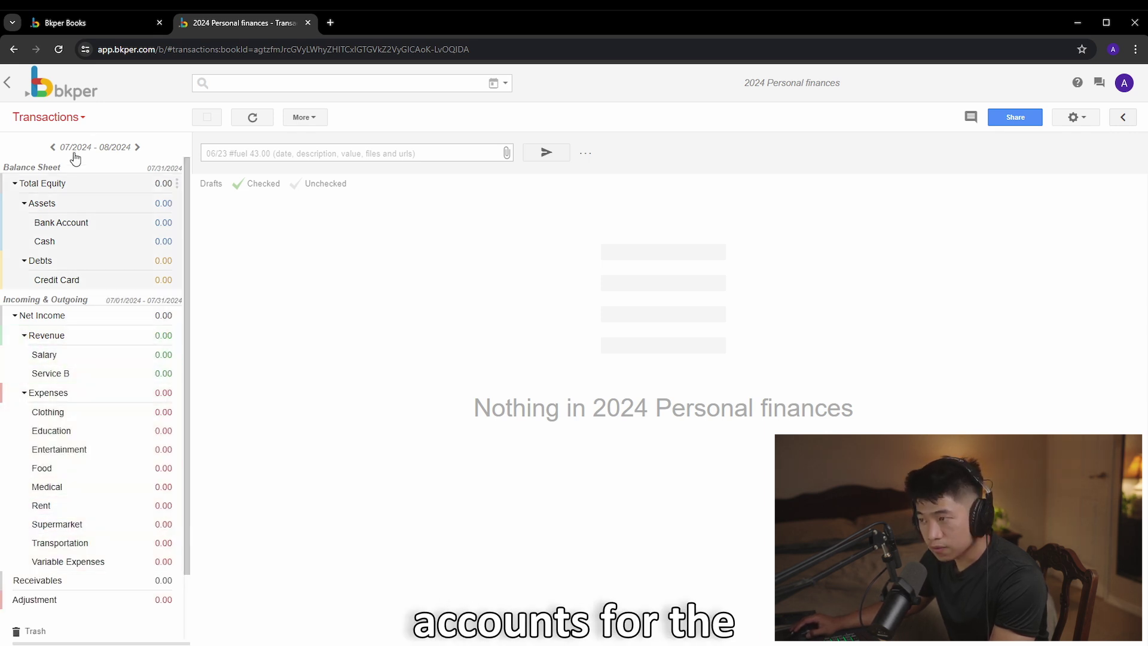
left_click(106, 149)
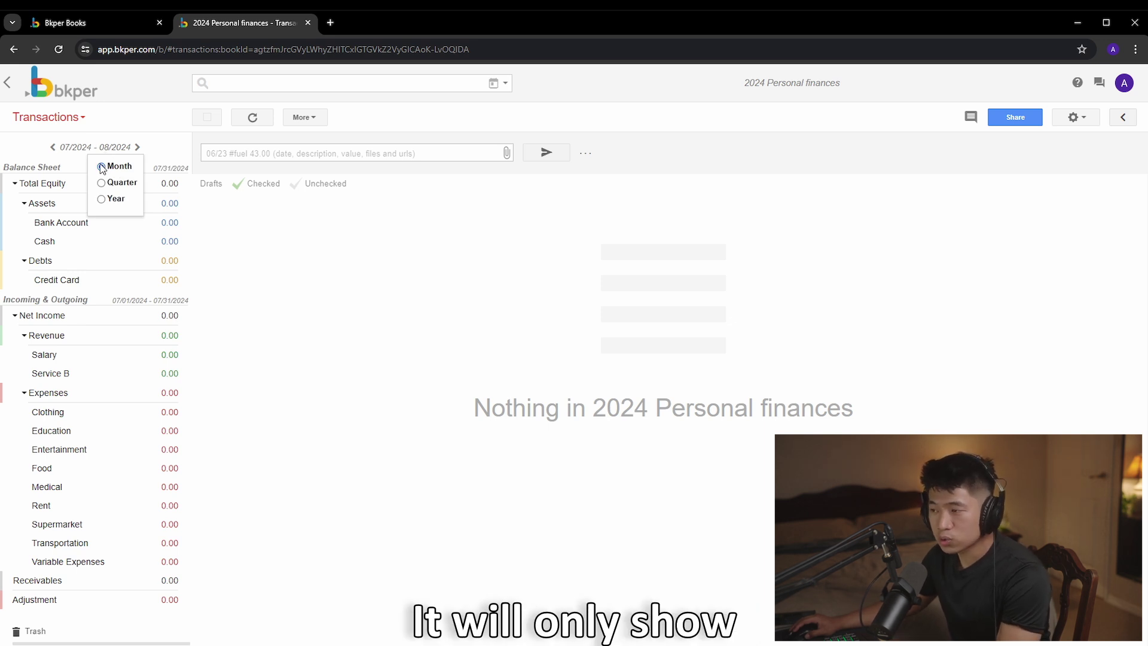
left_click(100, 165)
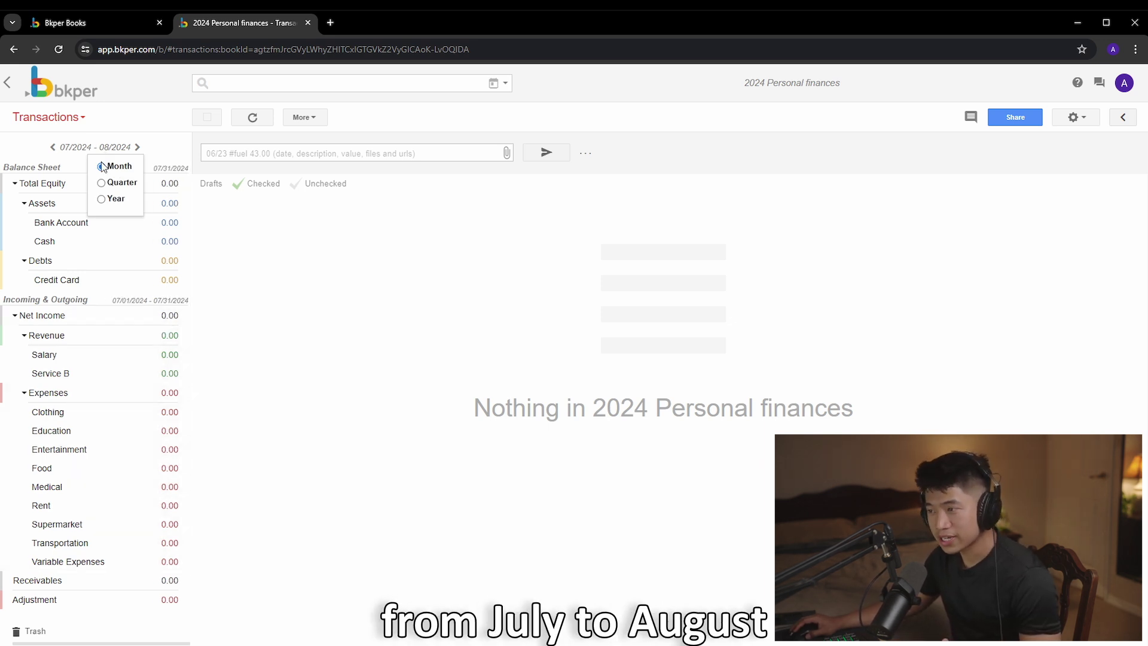
Record a transaction dated 7/16 from Cash to Food for 1000
left_click(223, 152)
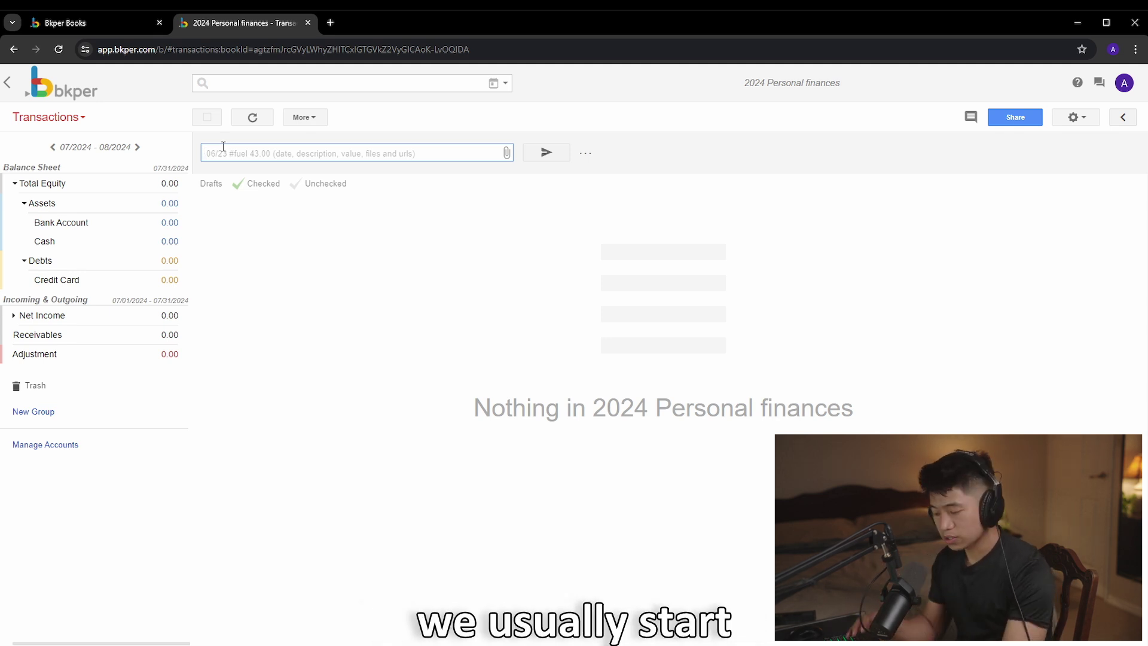
type("6")
type("/1")
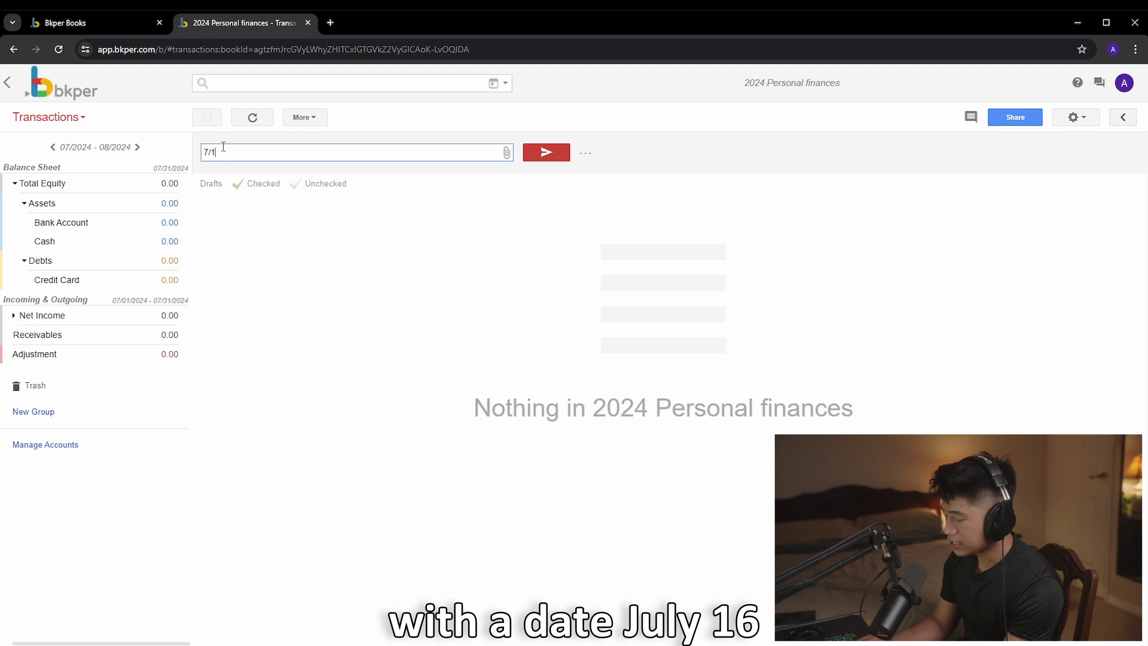
type("6")
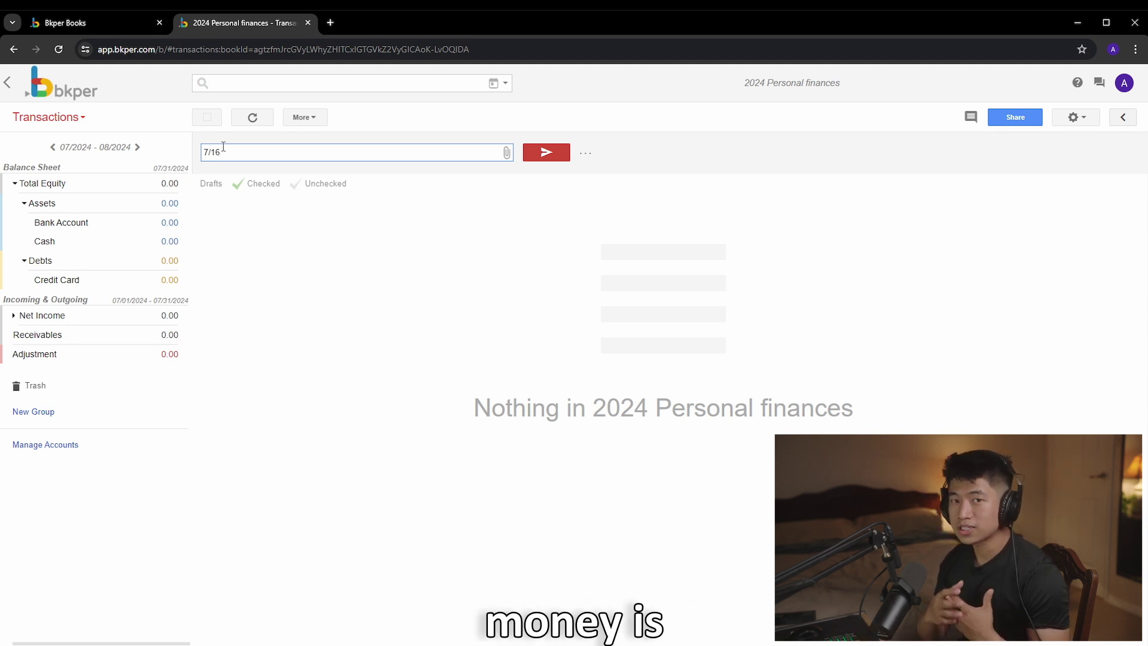
type(" Cash ")
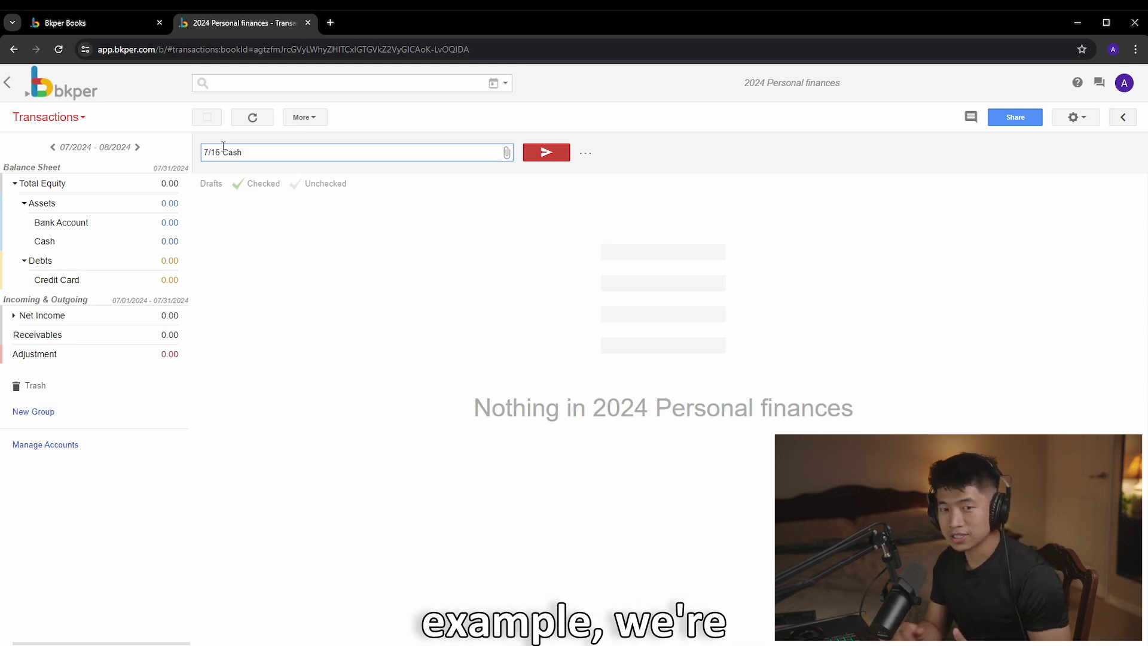
type("Food ")
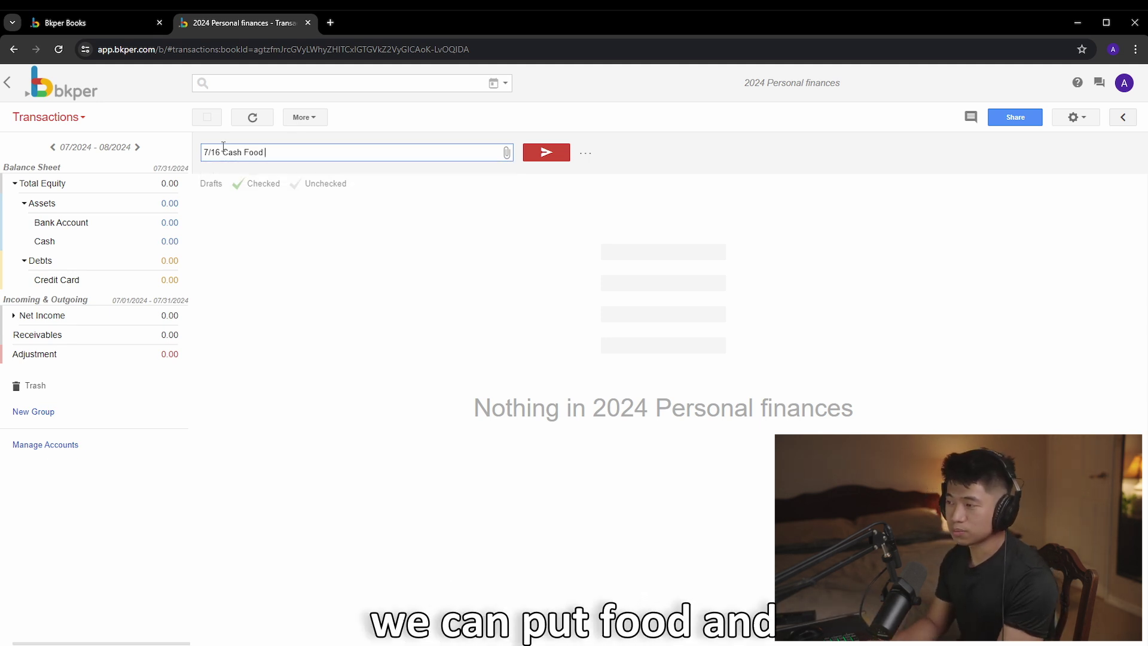
type("1")
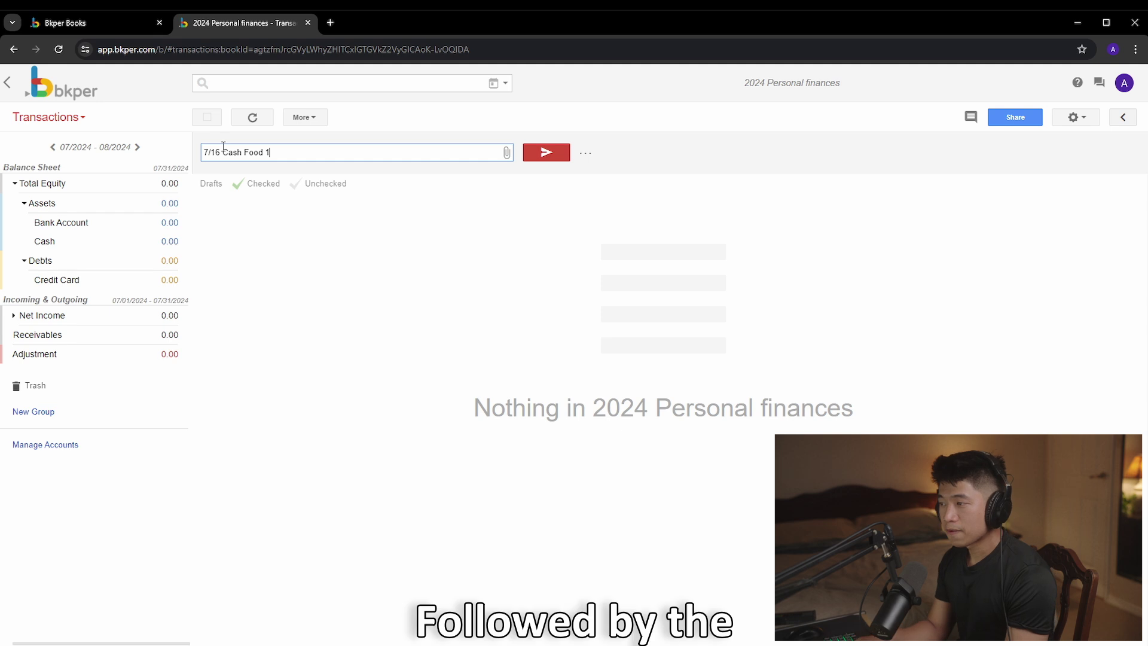
type("000")
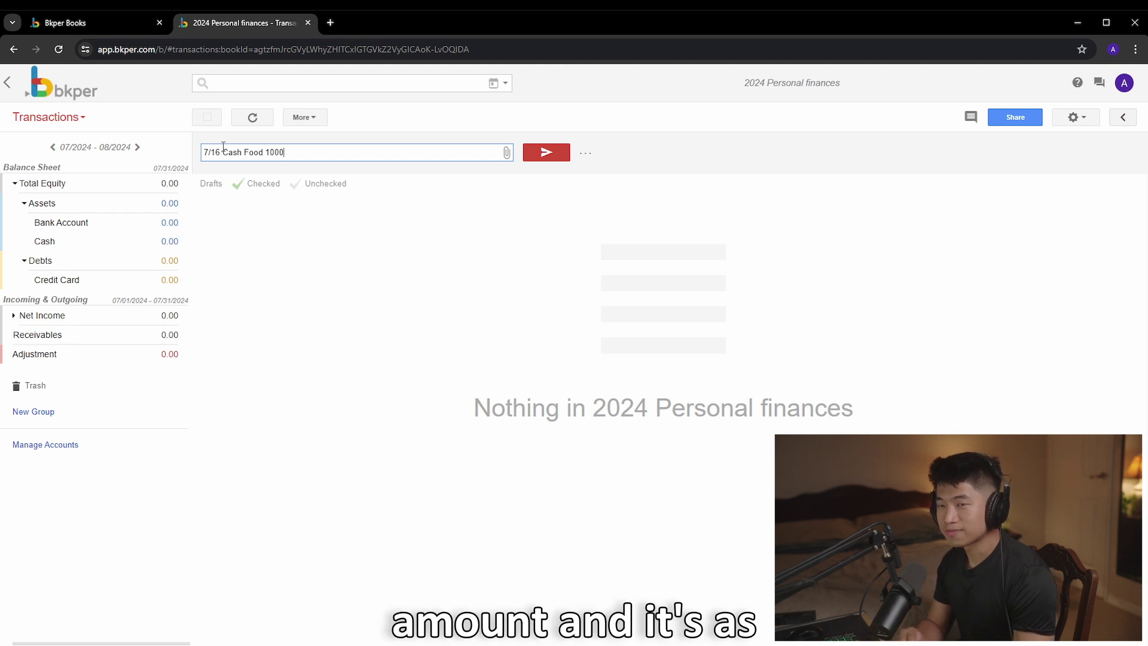
key("Return")
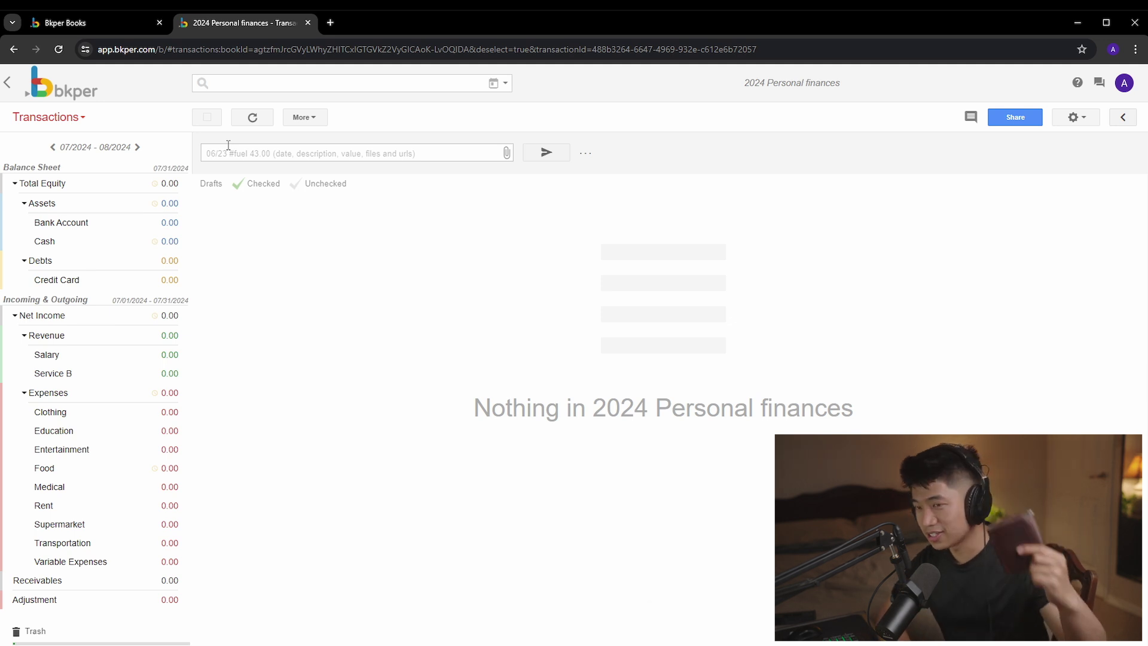
Record a transaction dated 7/16 from Adjustment to Cash for 100
left_click(239, 152)
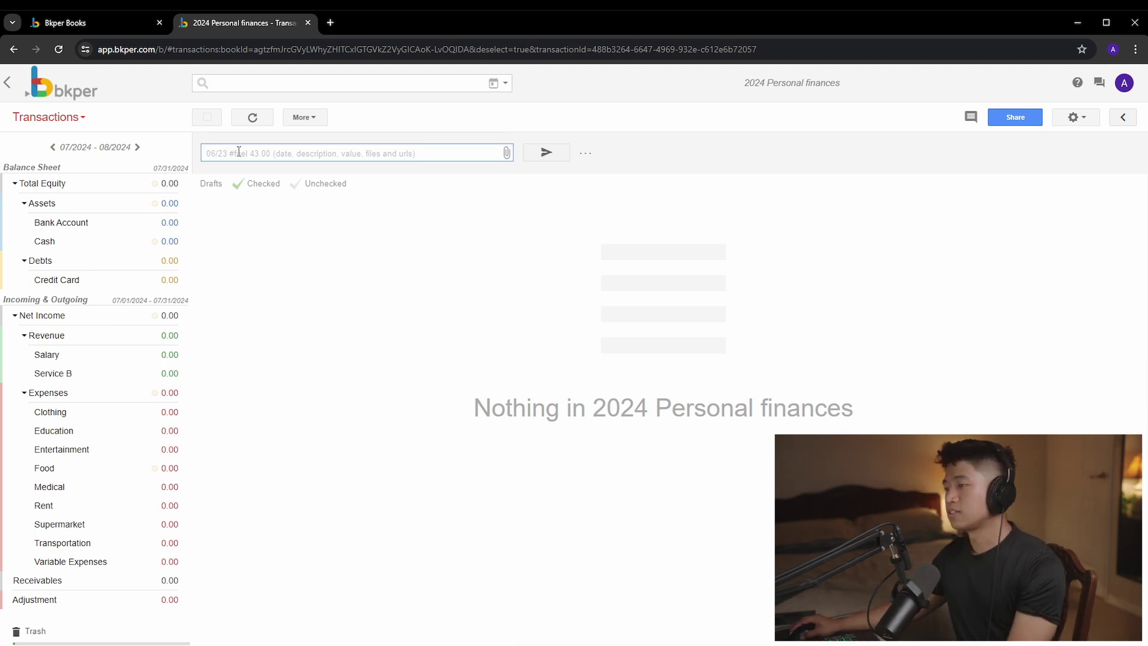
type("7/")
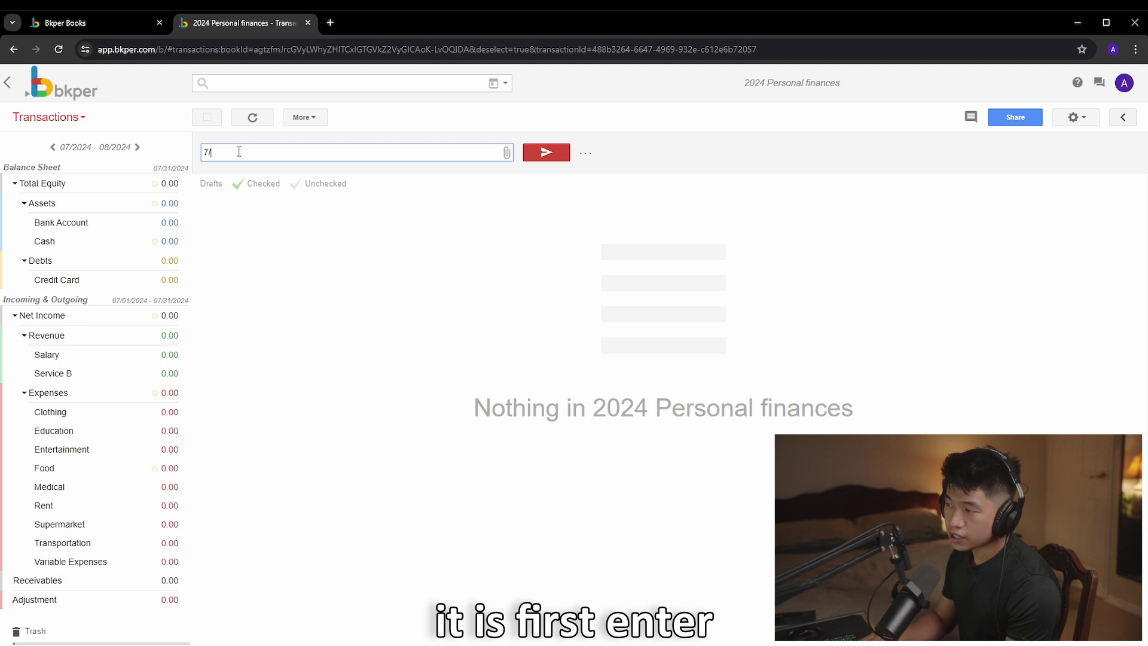
type("16 Adj")
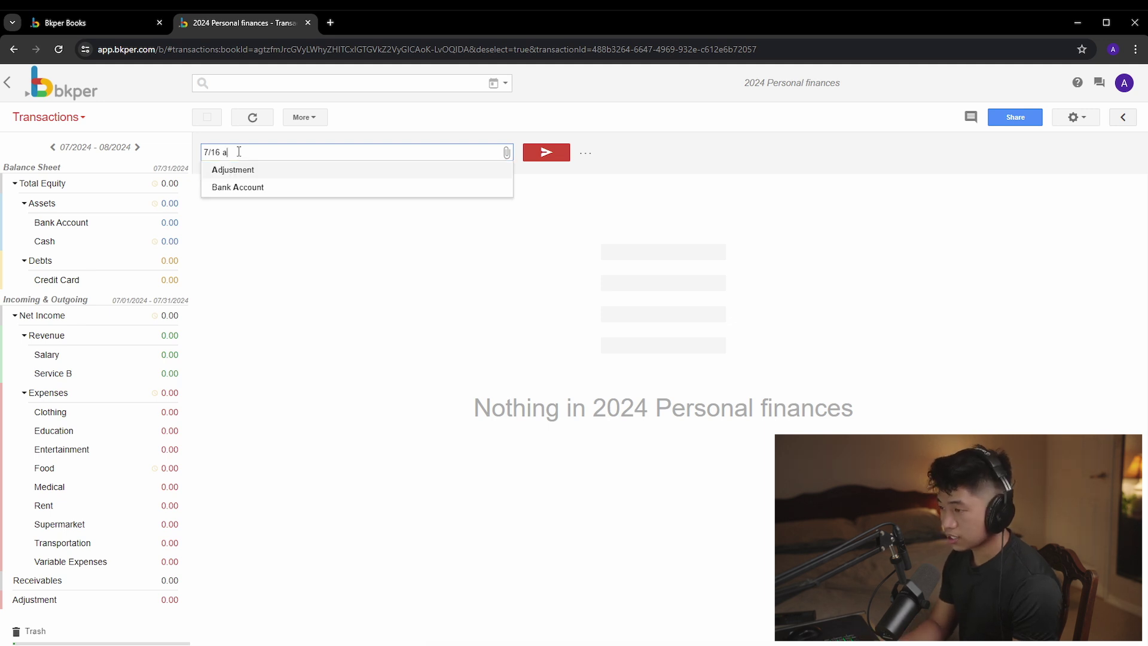
type("ustm")
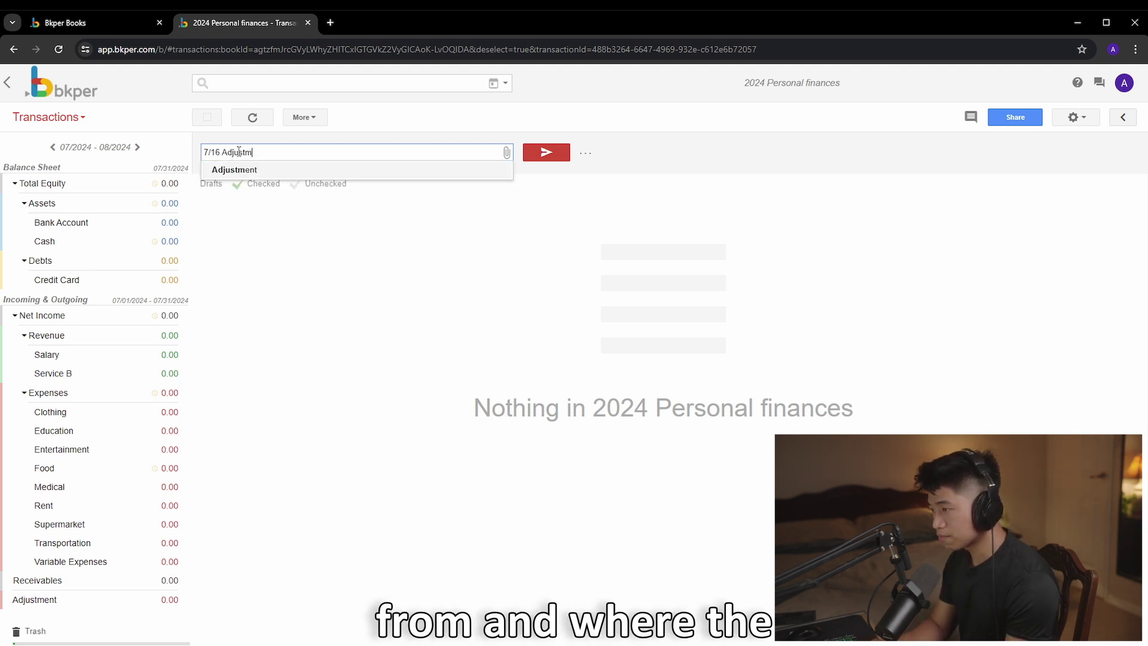
type("ent C")
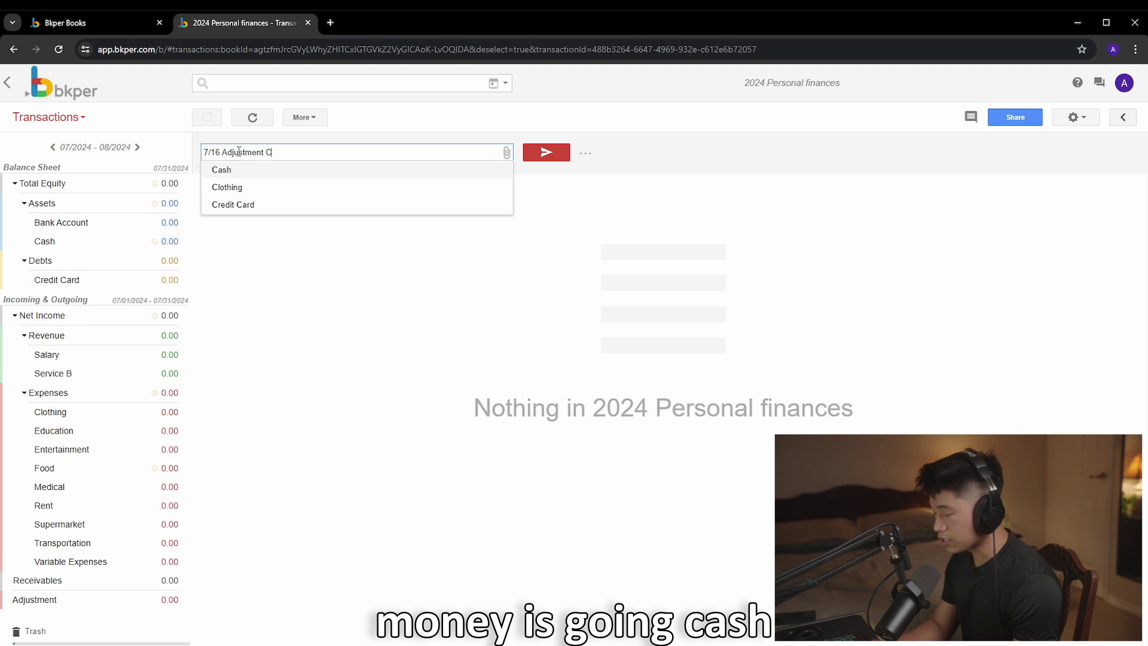
type("ash 100")
key("Return")
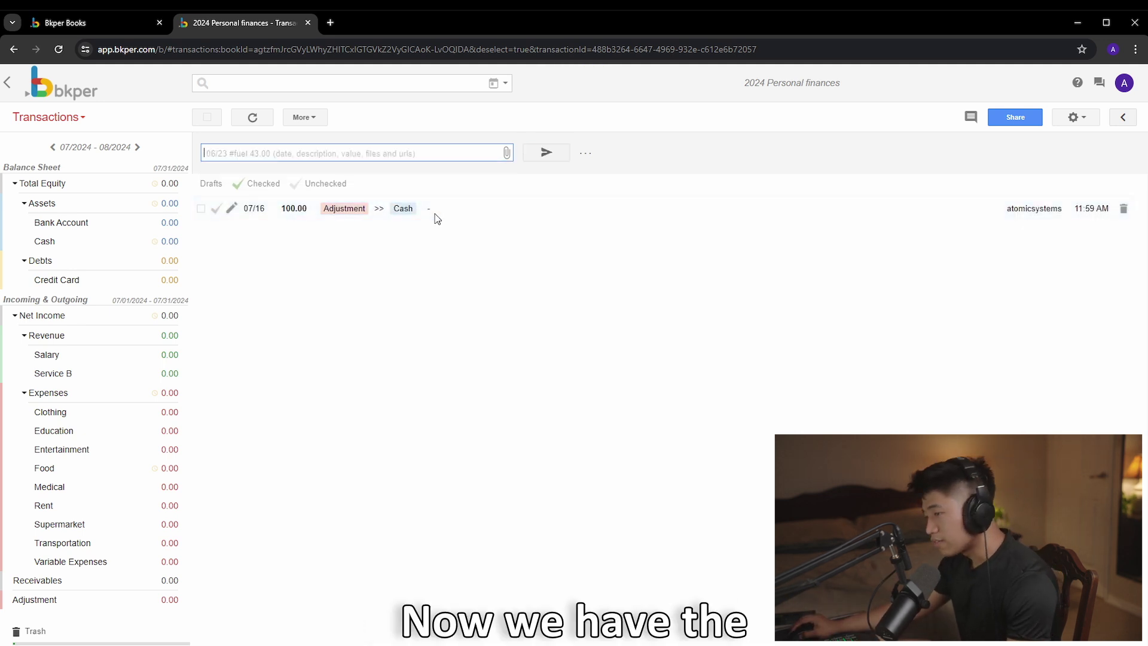
Change the amount of the Adjustment to Cash transaction to 1,000.00 and save it
left_click(232, 209)
left_click(460, 195)
type("000.00")
left_click(570, 196)
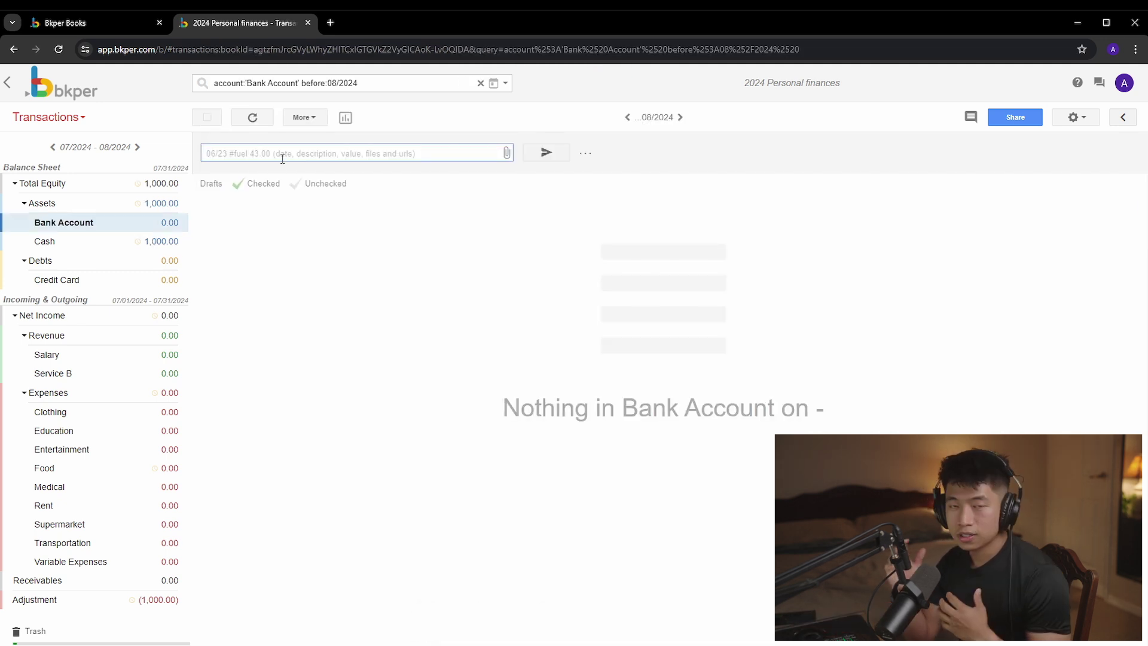
Record a transaction dated 7/16 from Adjustment to Bank Account for 1500
type("7/16")
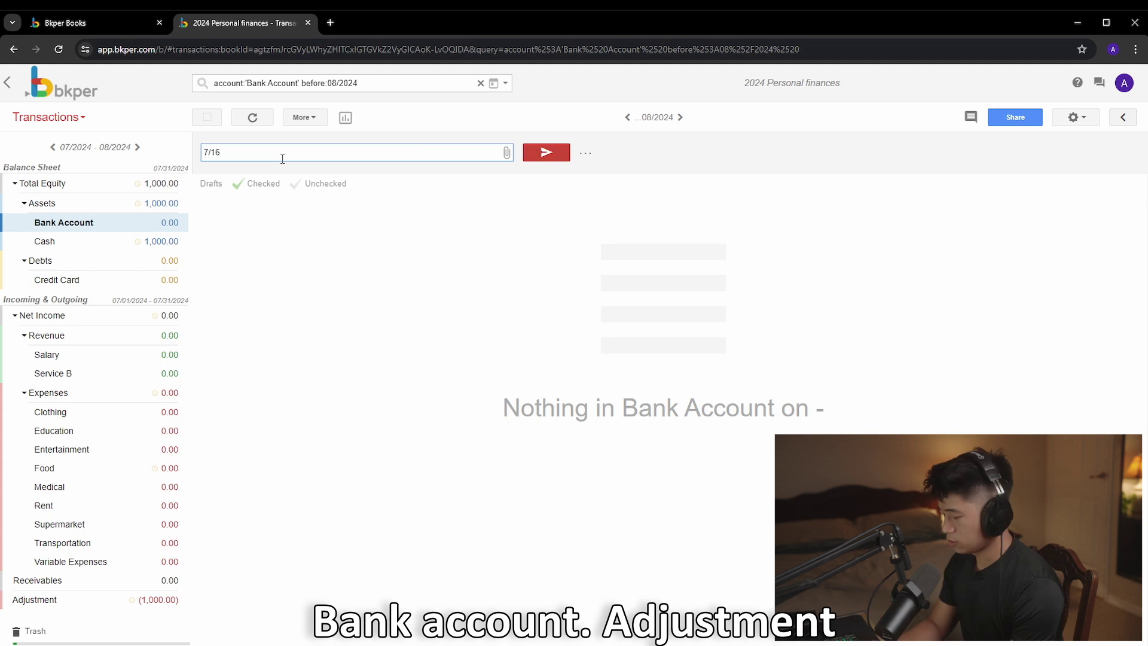
type(" Adjustment Bank")
key("Tab")
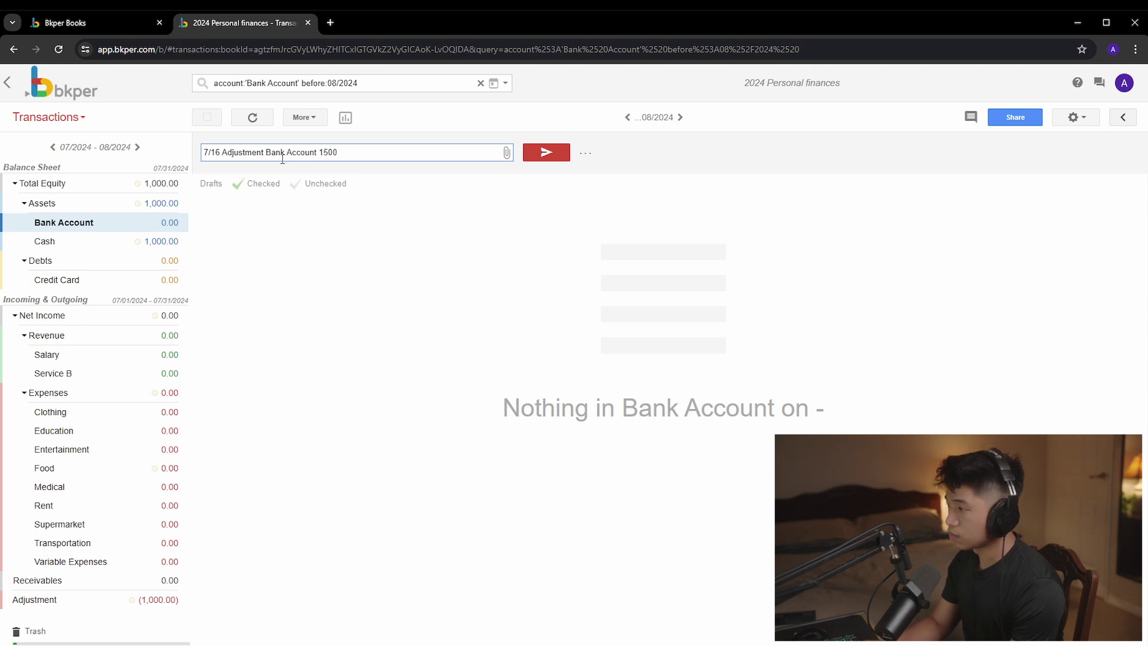
key("Return")
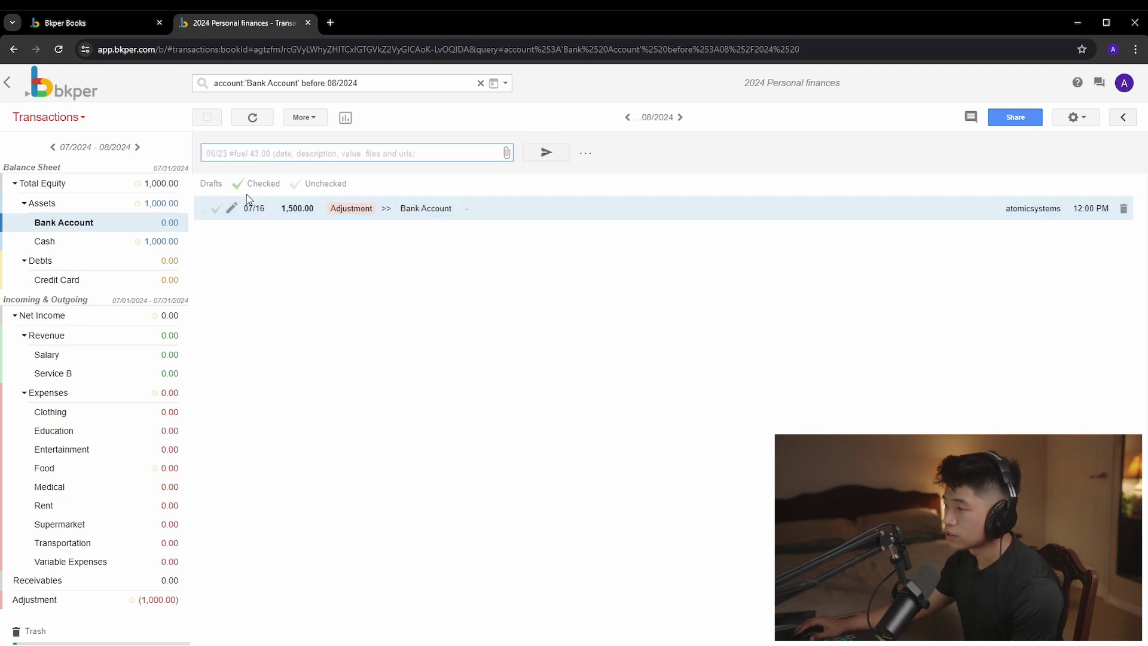
Add the description "To record initial balance" to the Adjustment to Bank Account transaction and save it
left_click(232, 207)
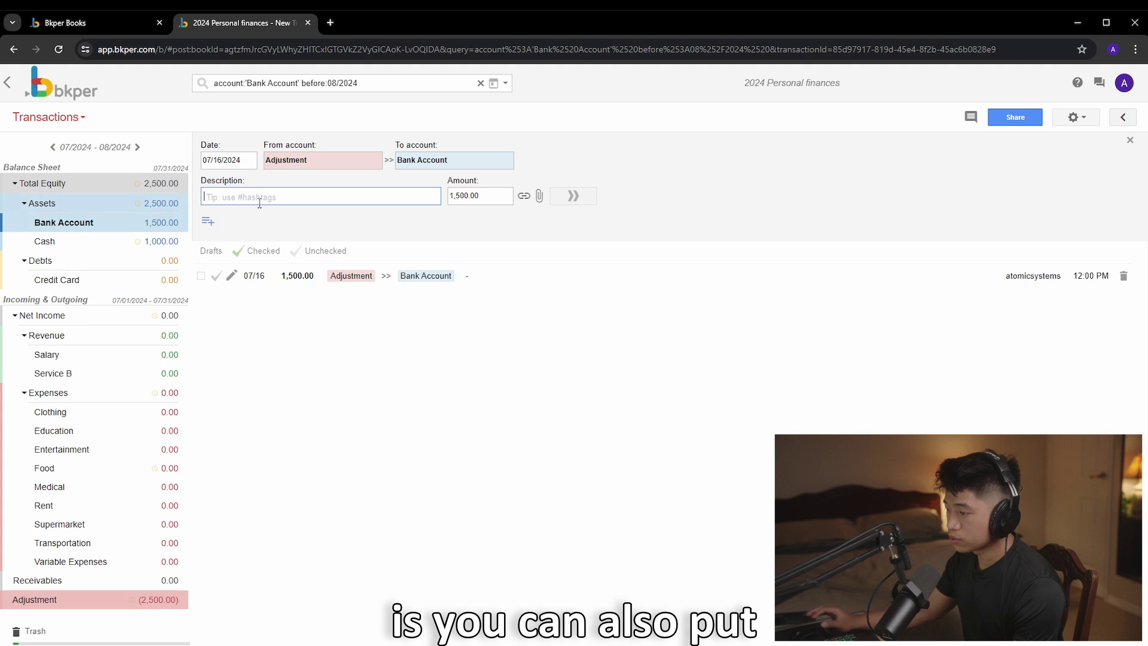
type("To")
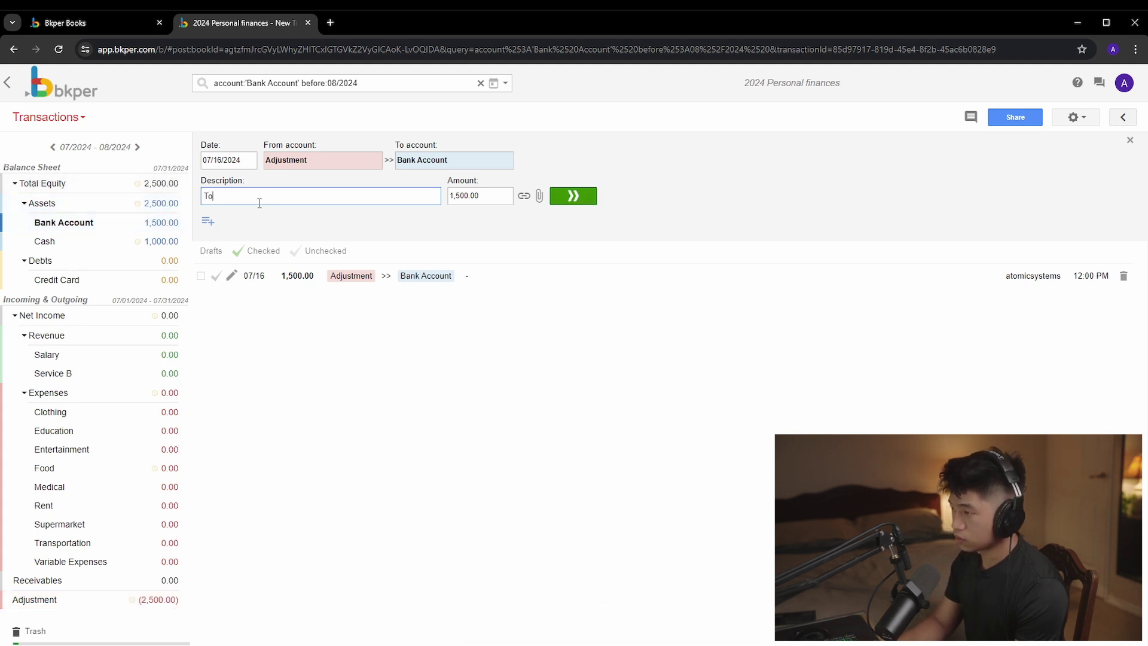
type(" r")
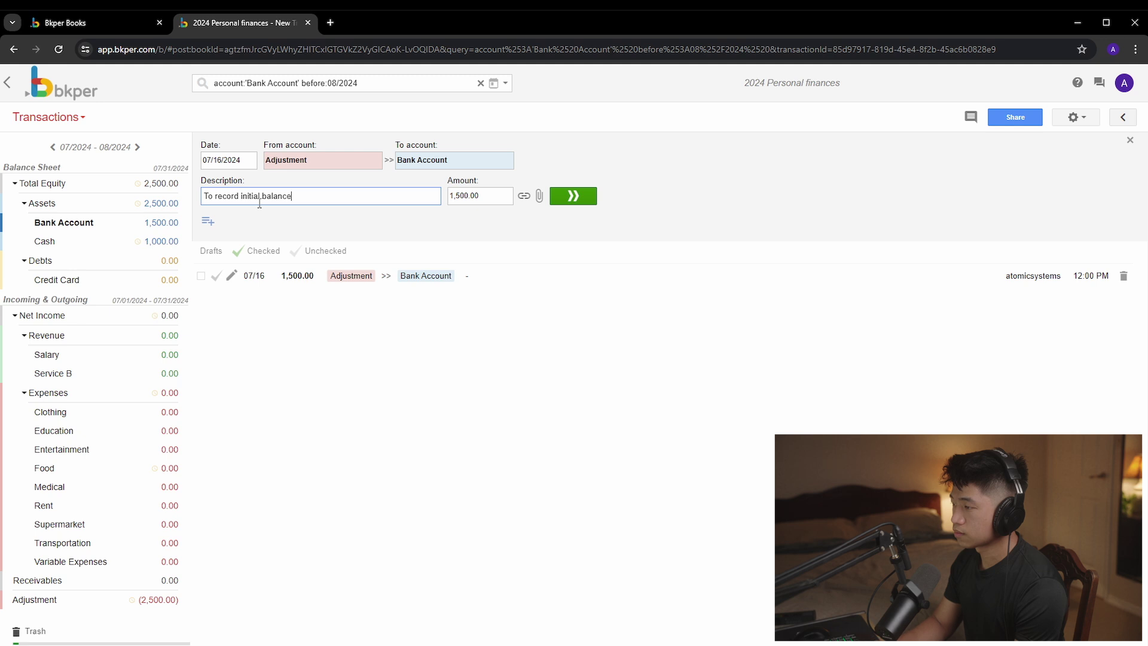
type("ecord initial balance")
key("Return")
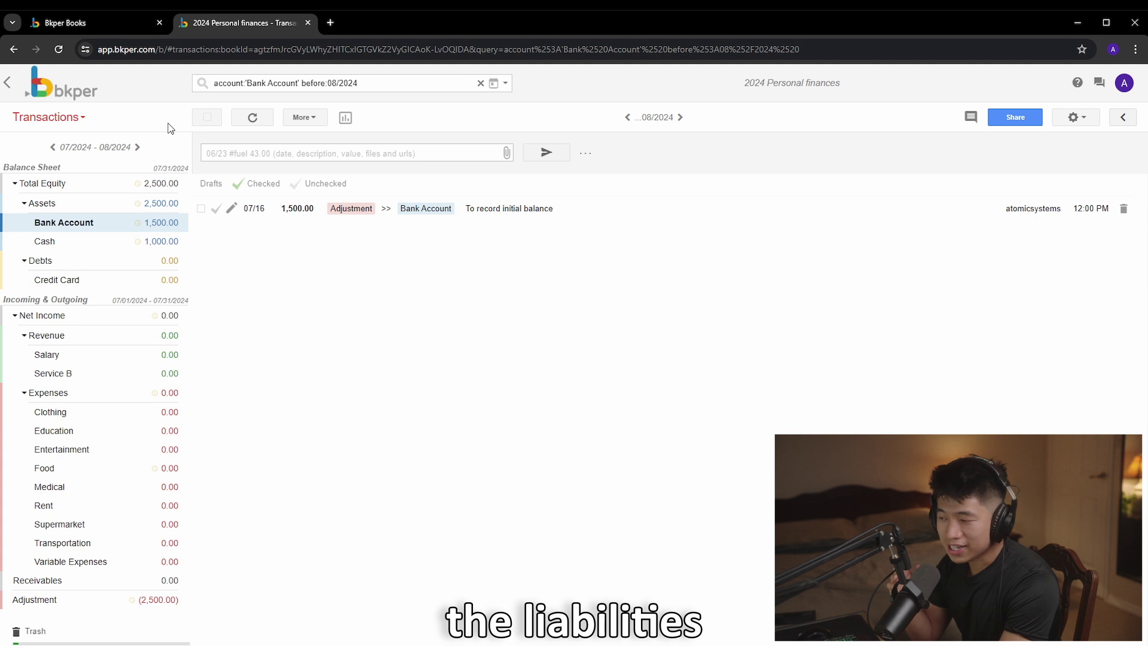
Open the Credit Card account and record its initial balance dated 7/16 from Credit Card to Adjustment for 200
left_click(96, 280)
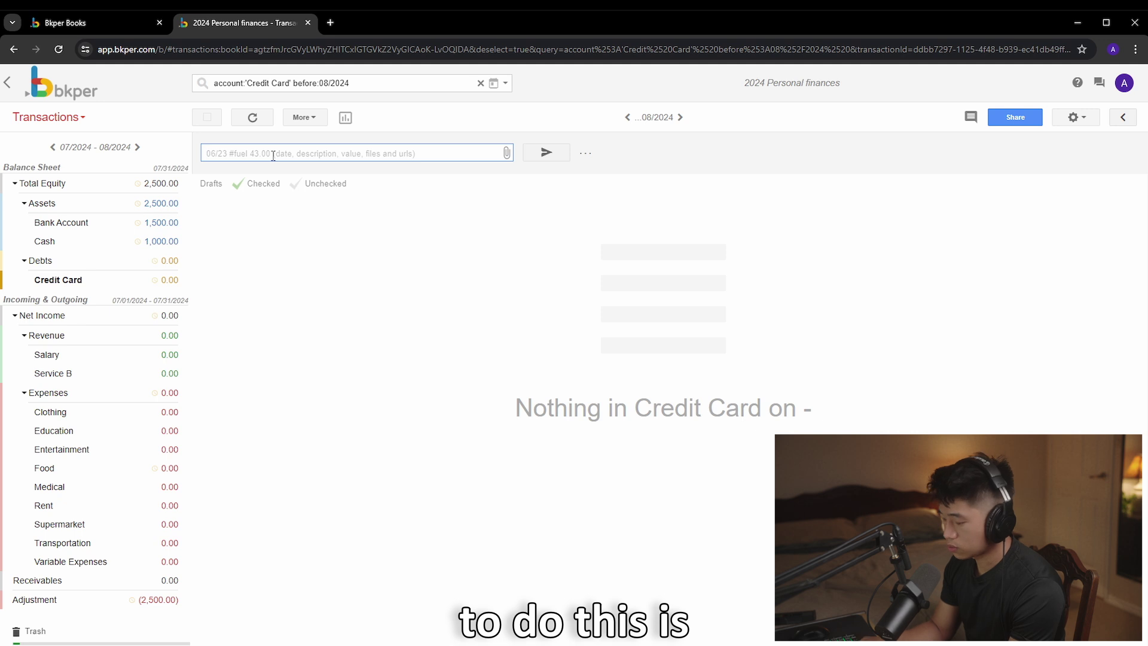
type("7/16")
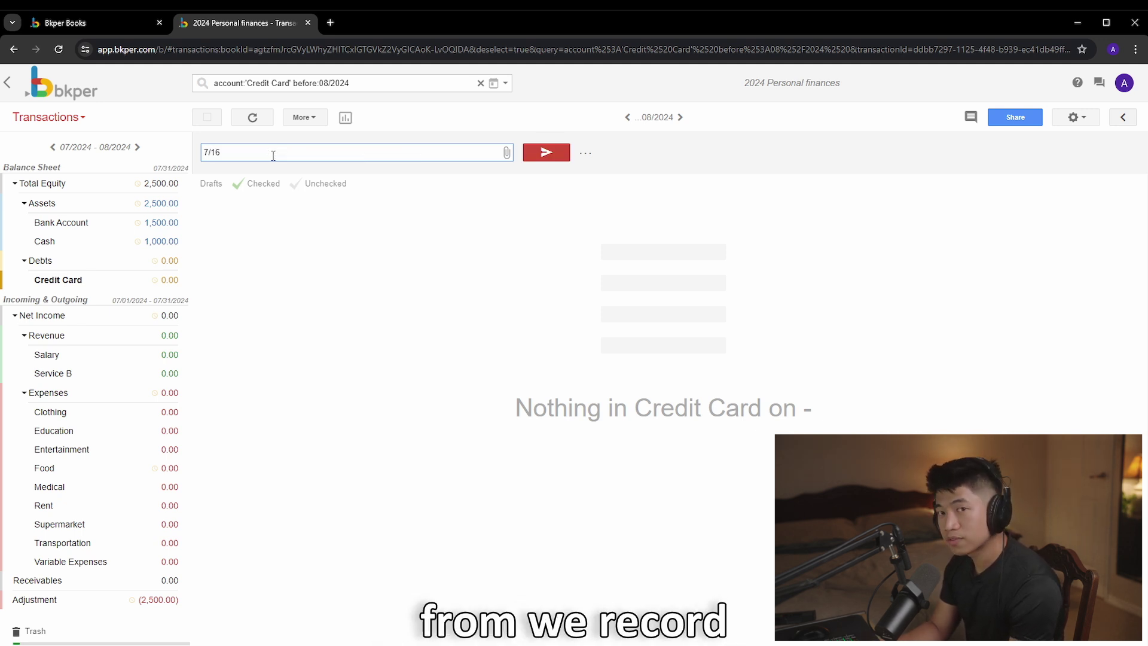
key("Return")
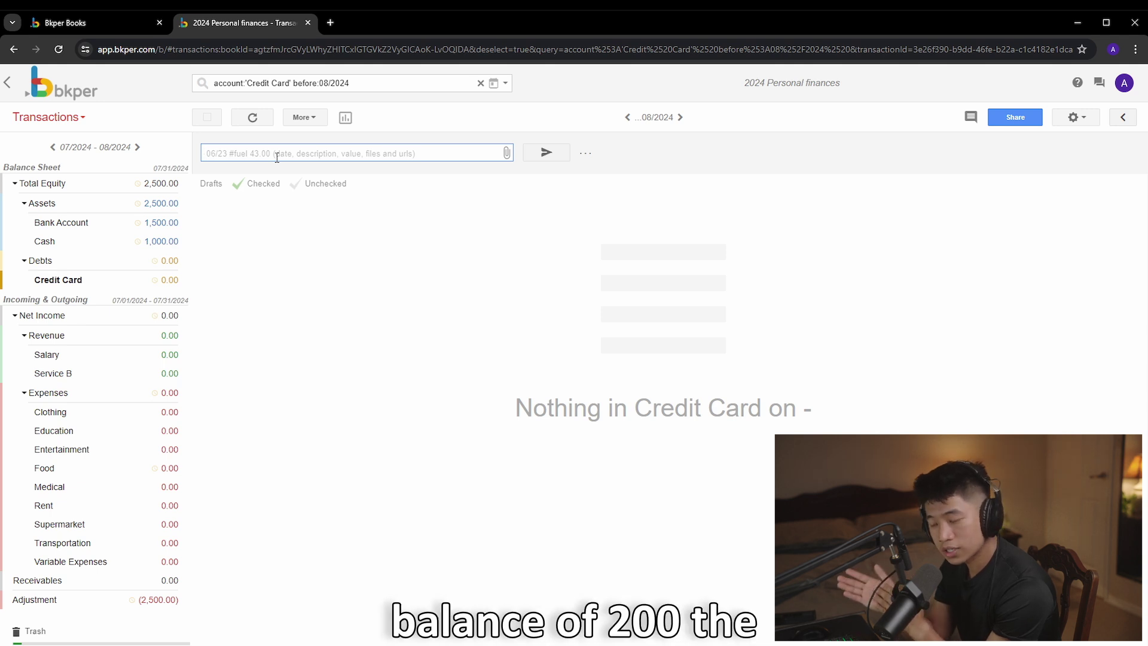
type("7/")
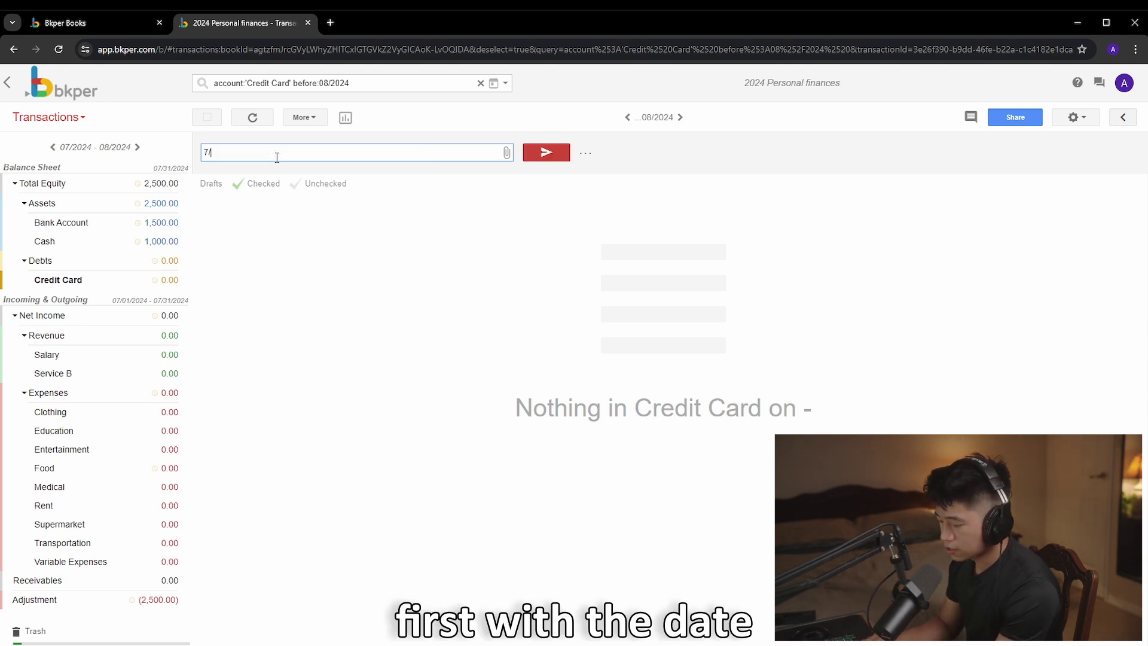
type("16 C")
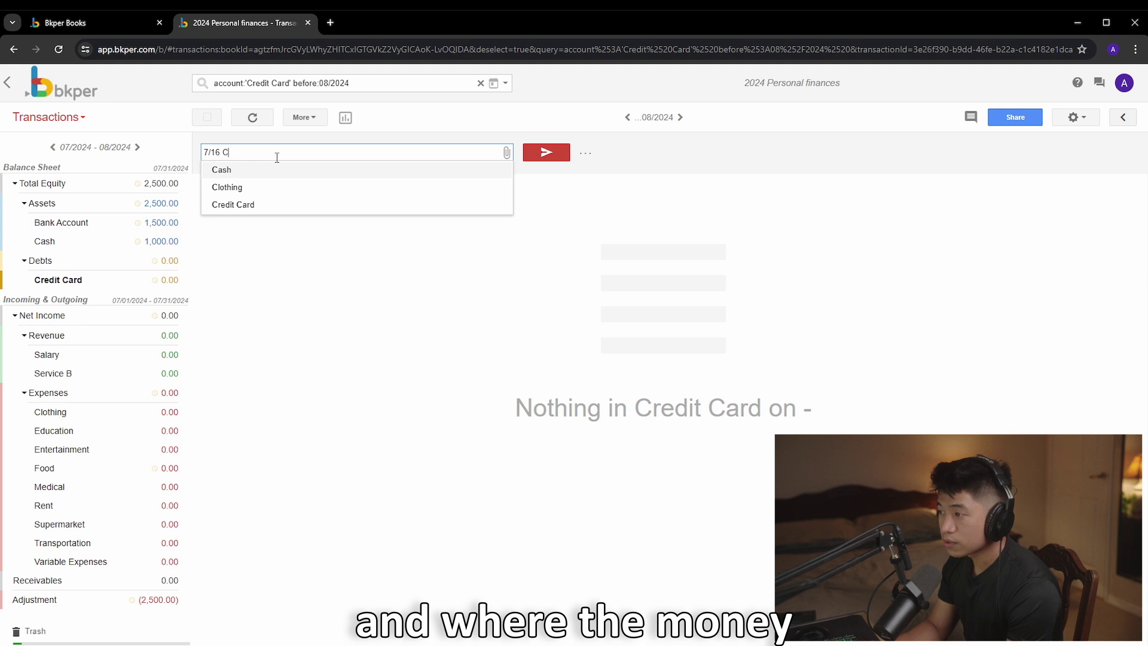
type("redit Card Adjust")
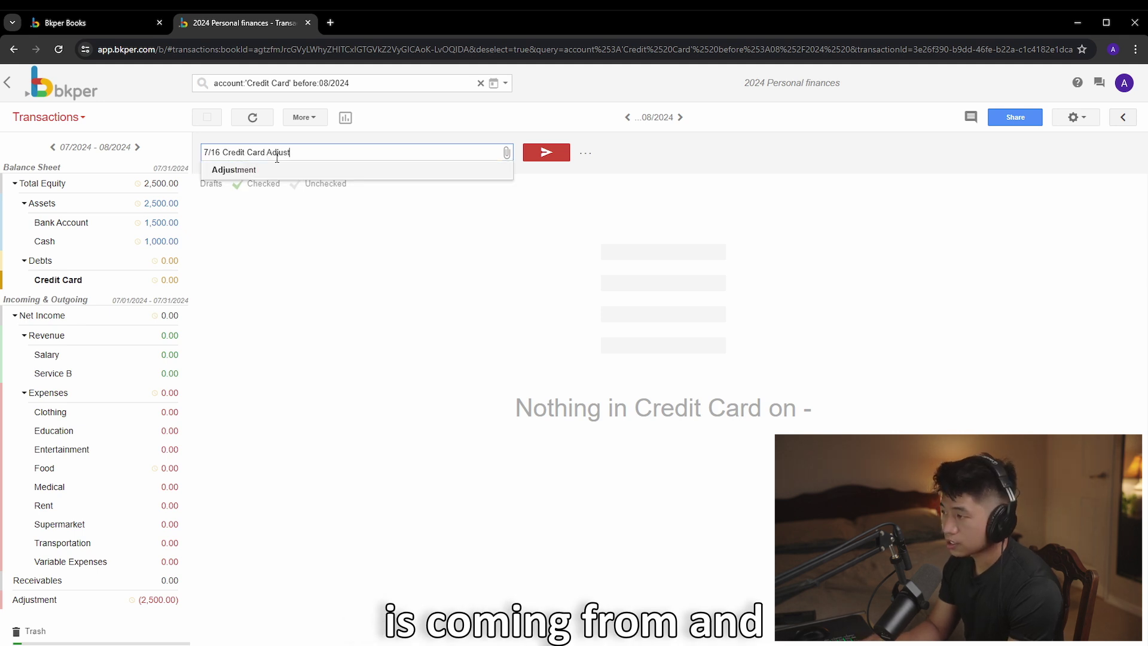
type("ment")
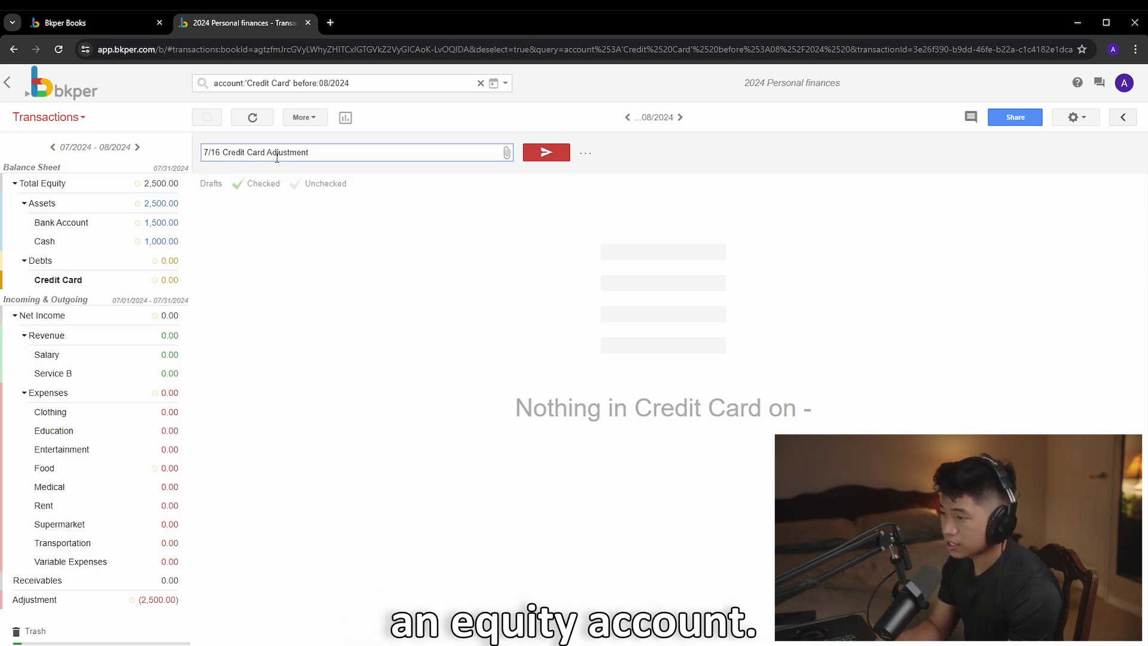
type(" 200")
key("Return")
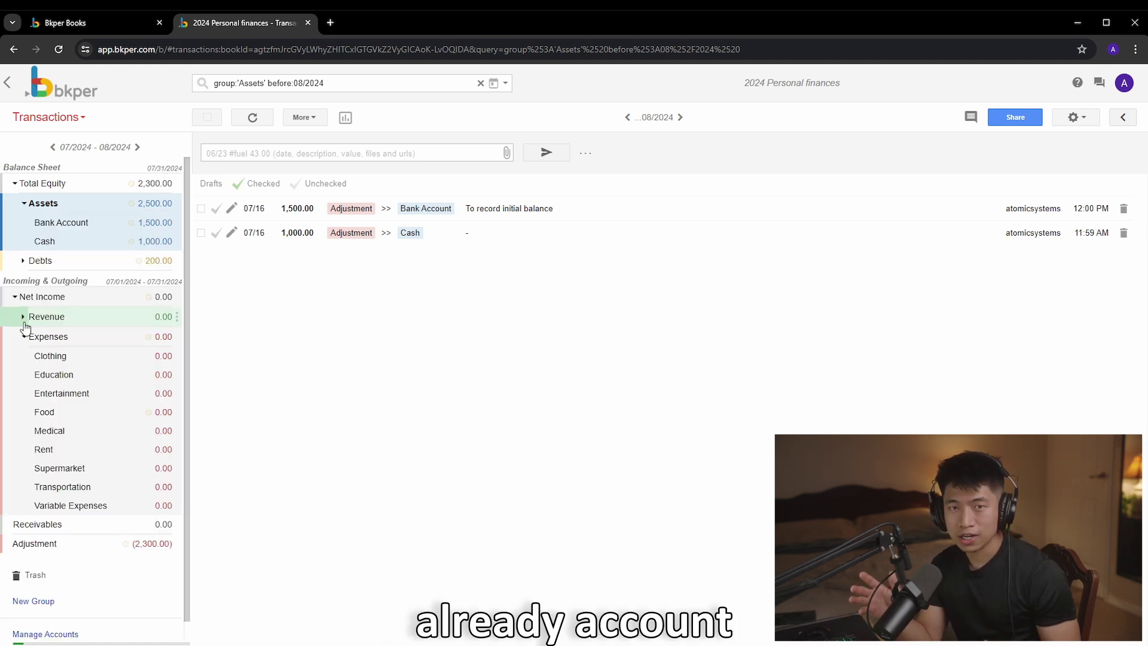
Look through the expense accounts, including Clothing, Food, Medical and Supermarket, and show the whole Expenses group
left_click(60, 355)
left_click(60, 374)
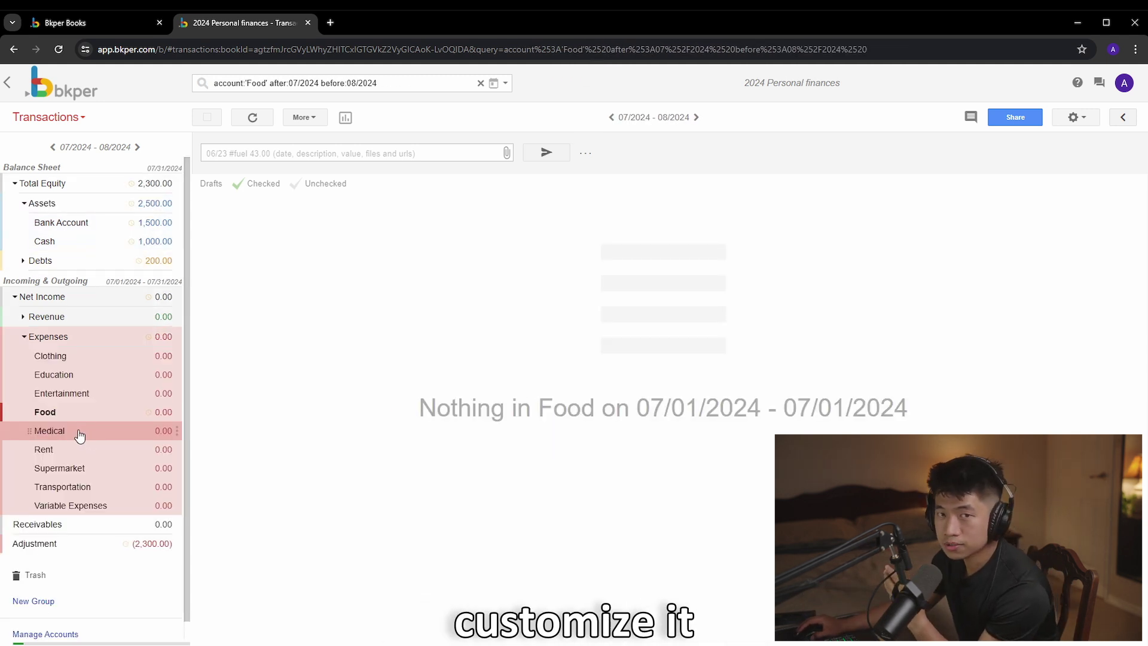
left_click(70, 437)
left_click(84, 469)
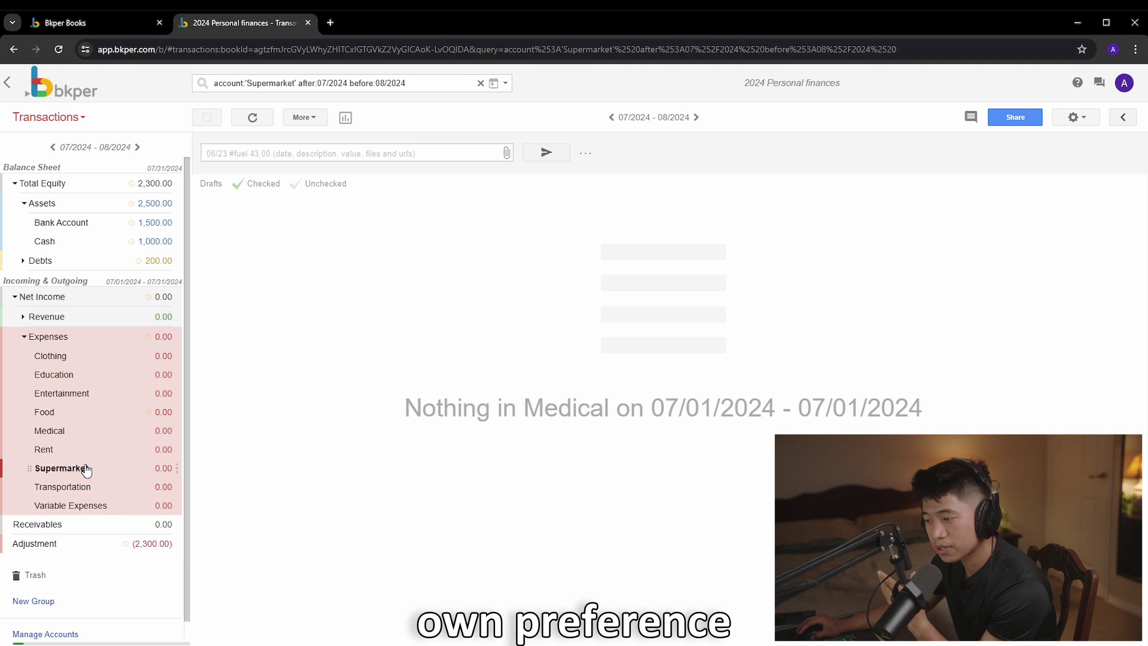
left_click(65, 366)
left_click(24, 336)
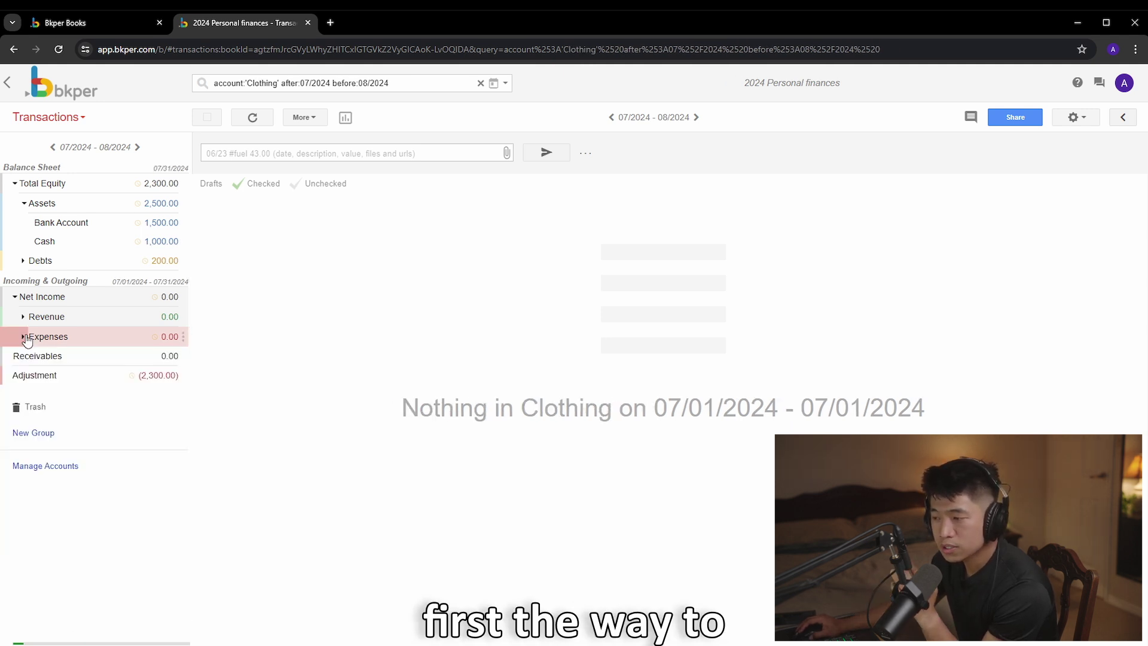
left_click(35, 338)
left_click(32, 338)
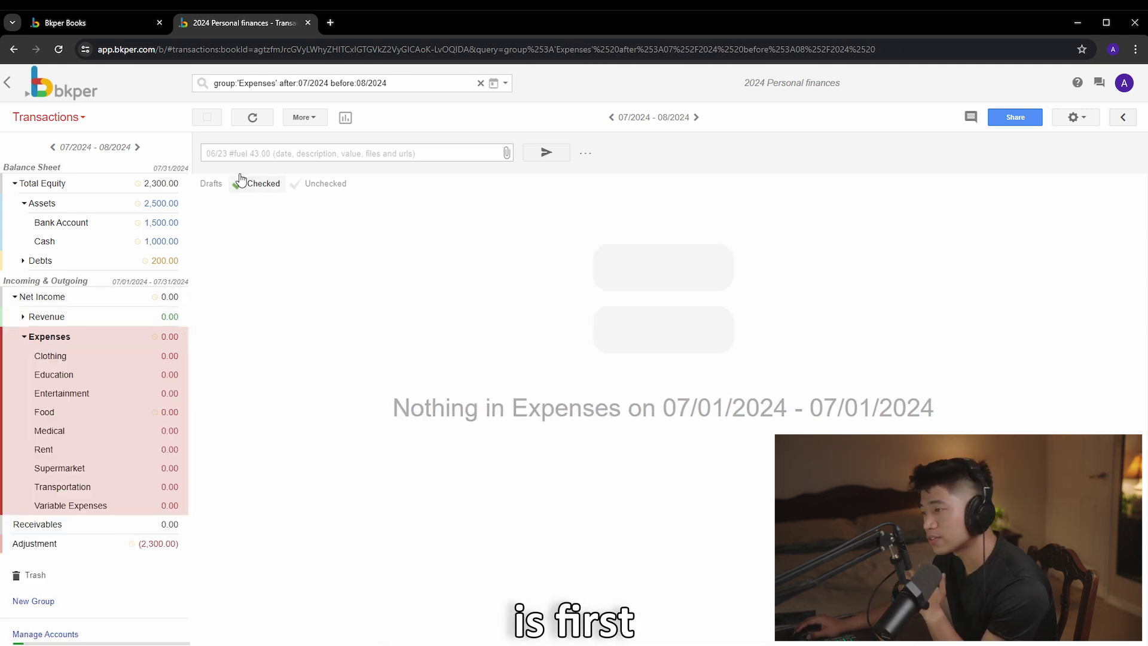
Record a transaction dated 7/16 from Cash to Transportation for 50 with the description "Uber trip"
left_click(249, 154)
type("7/12")
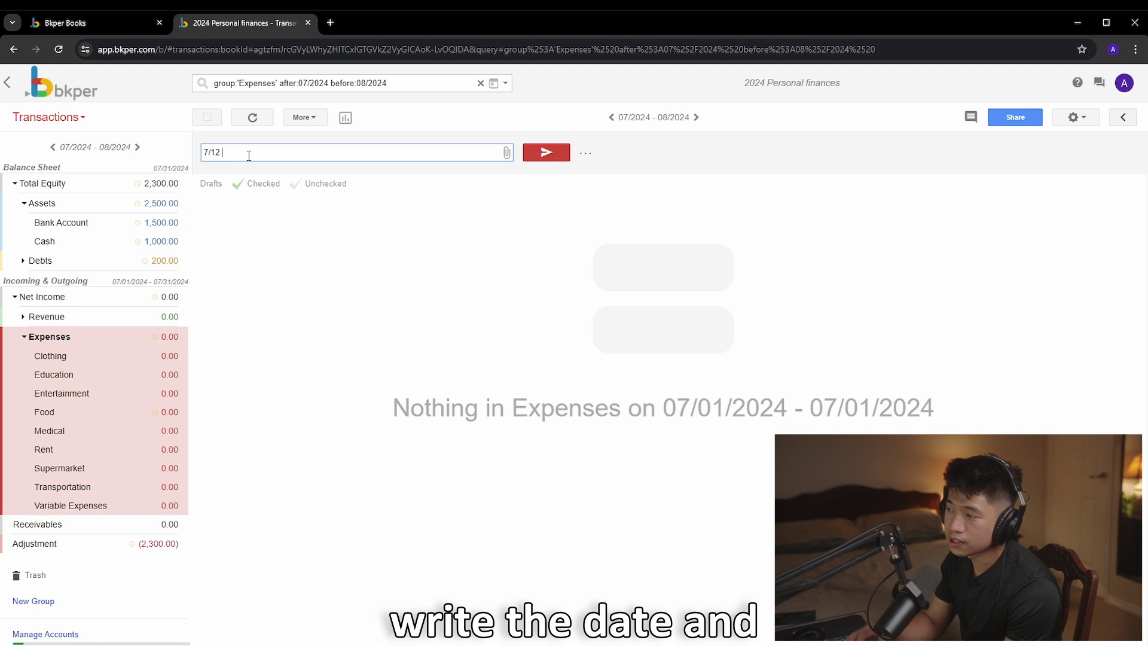
key("BackSpace")
type("6")
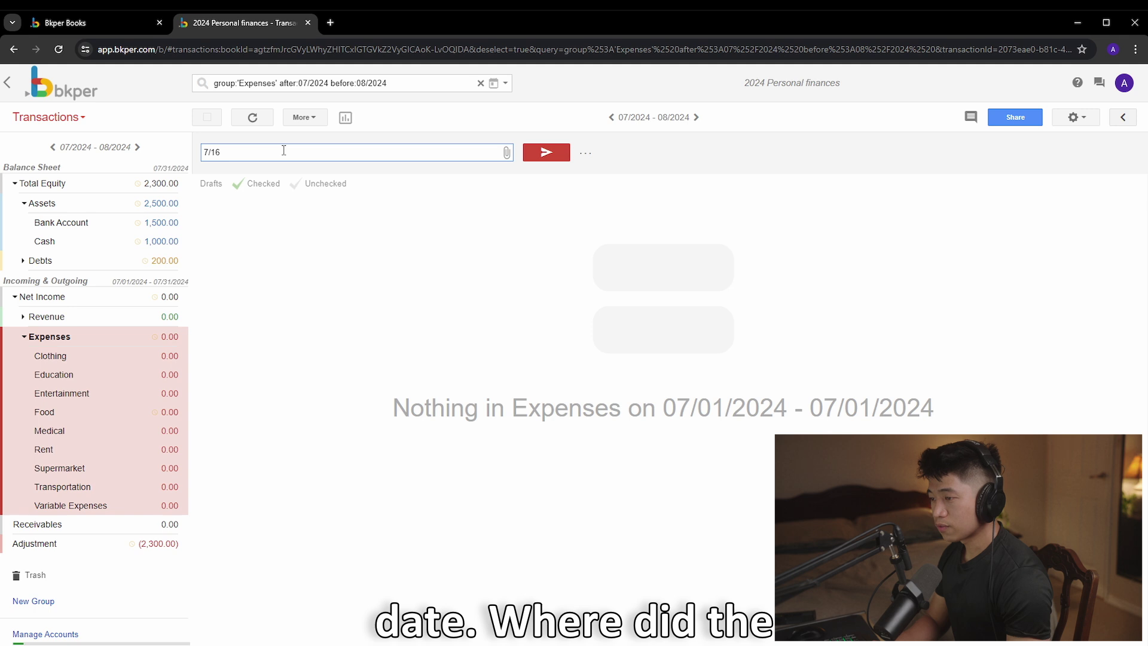
type("Cas")
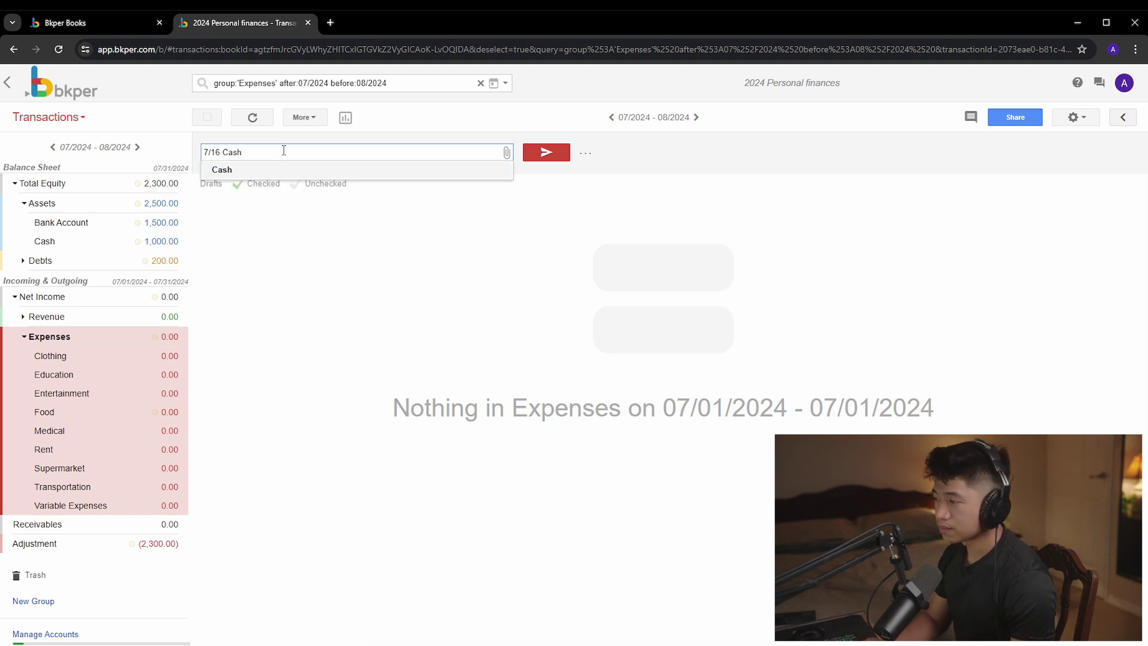
type("h ")
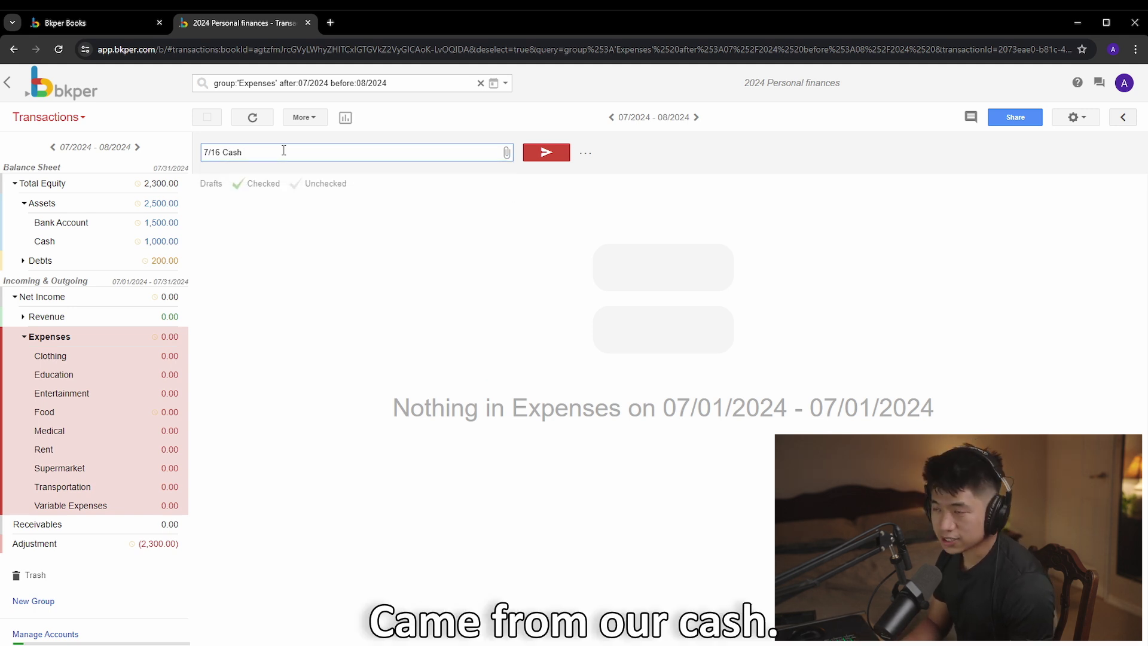
type("Transportation ")
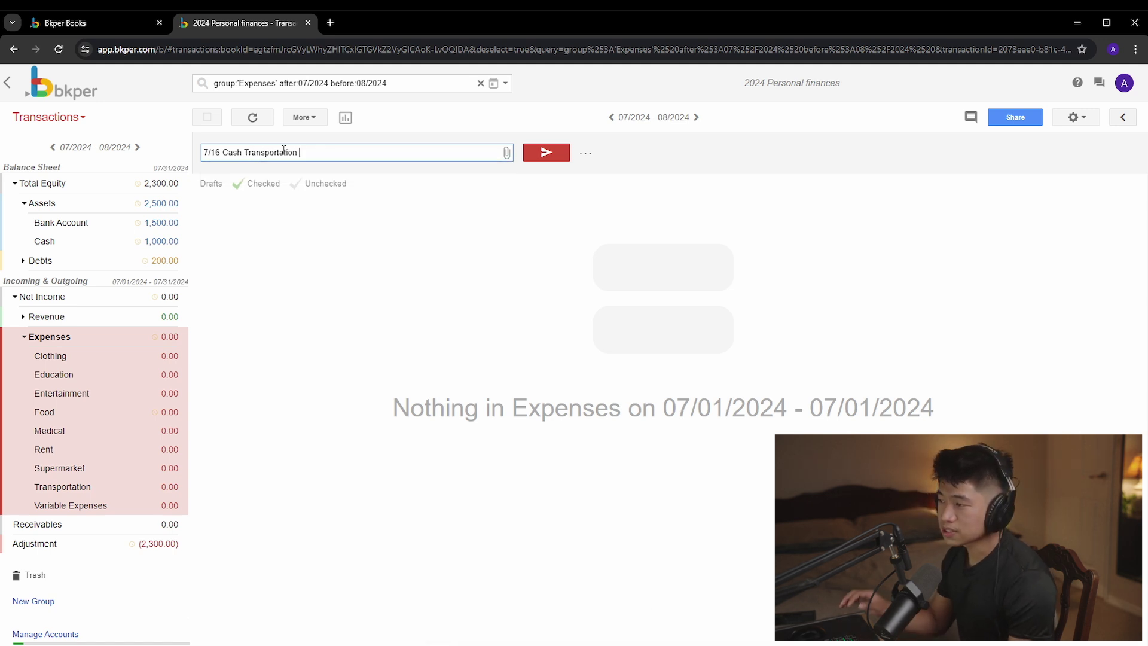
type("50")
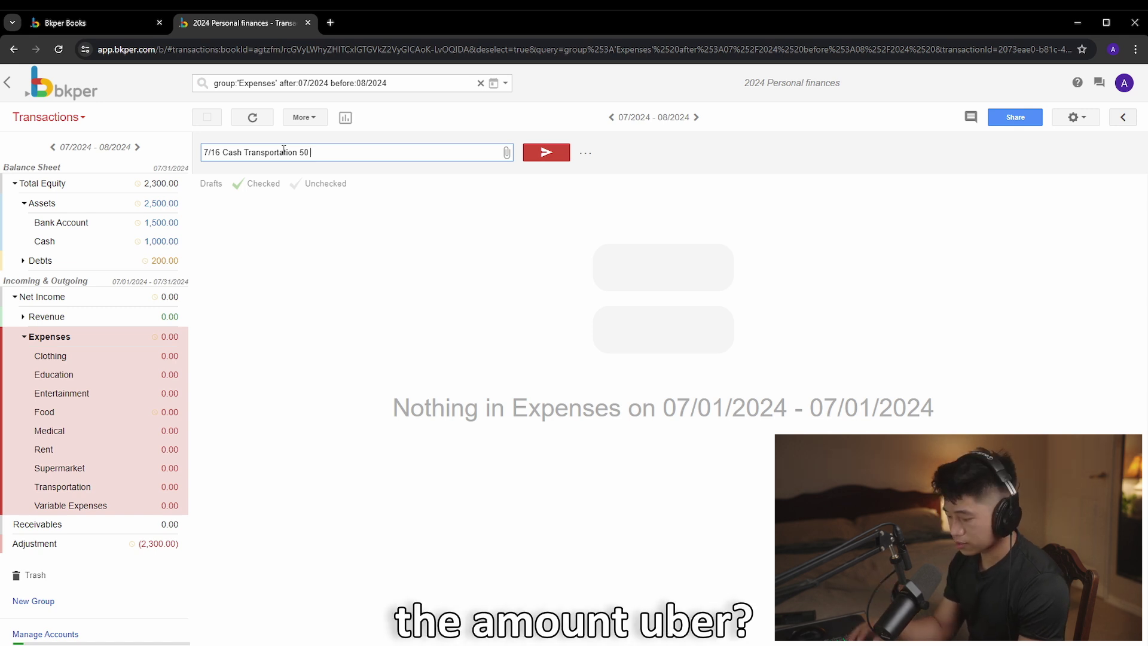
type(" Uber ")
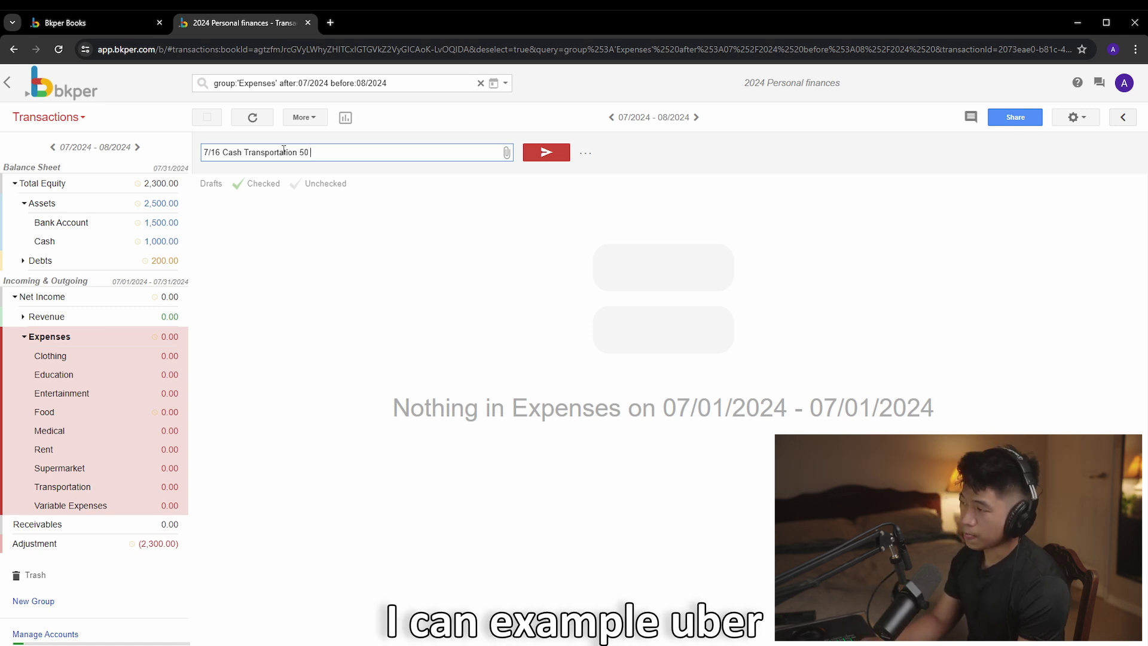
type("r ")
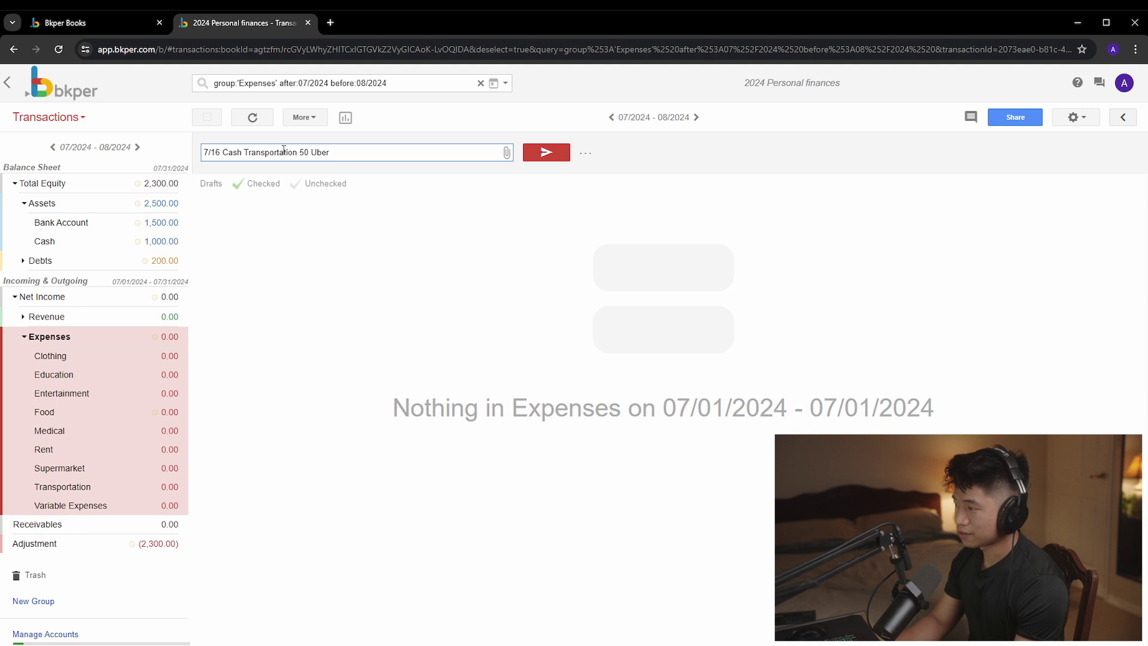
type("trip")
key("Return")
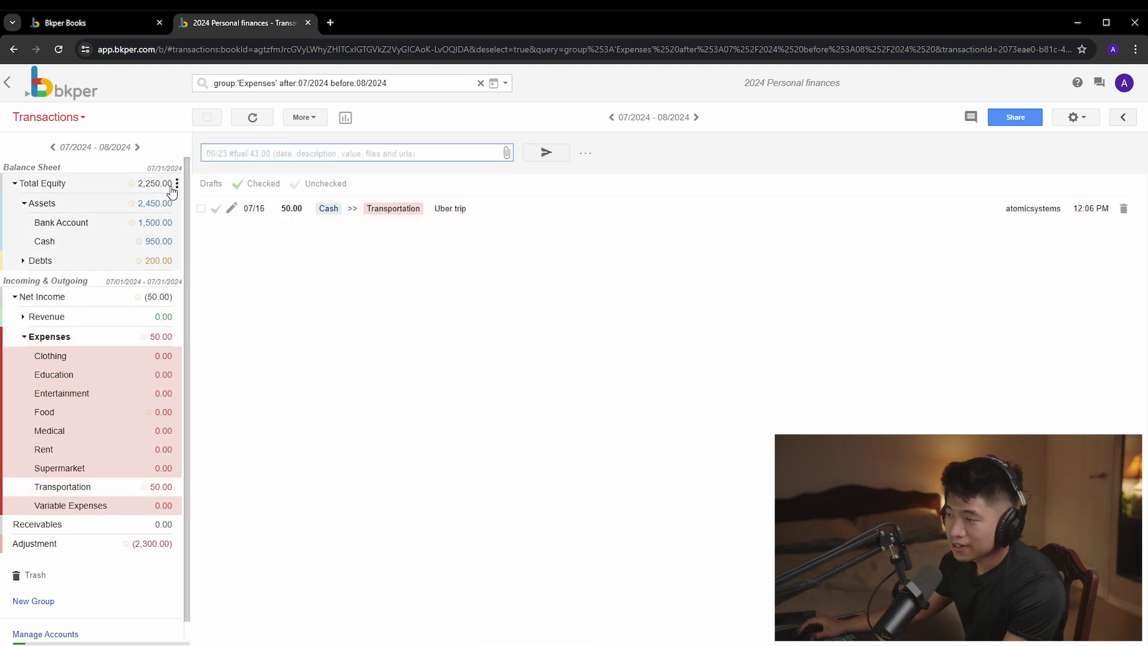
Review the transactions of the Cash account and the Transportation expense account
left_click(53, 241)
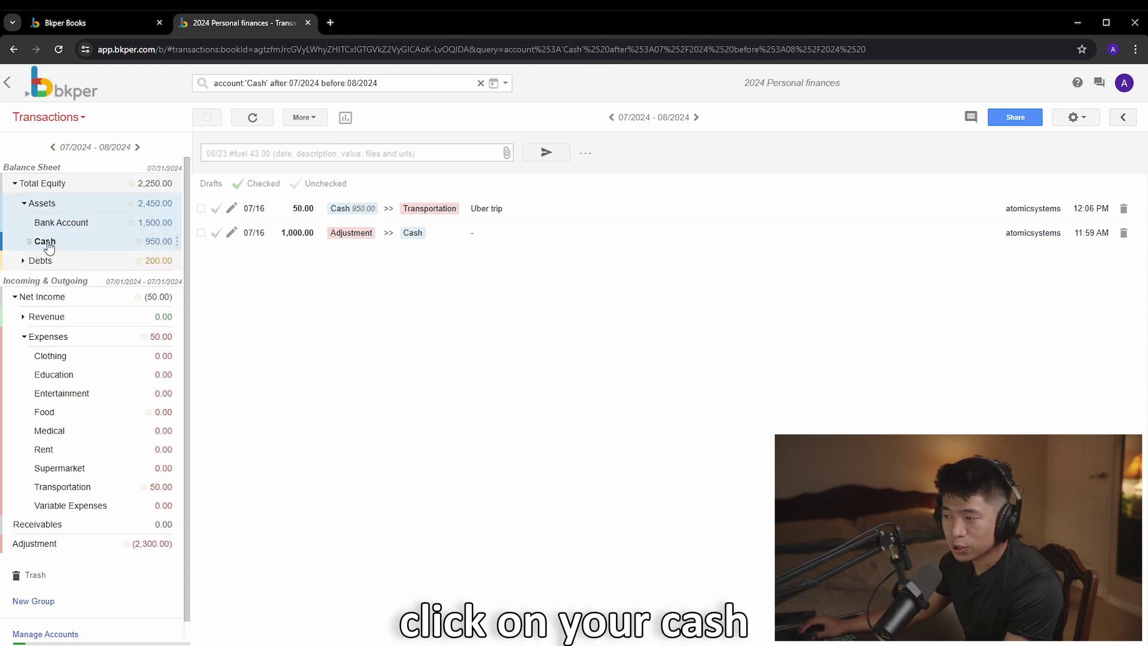
left_click(47, 243)
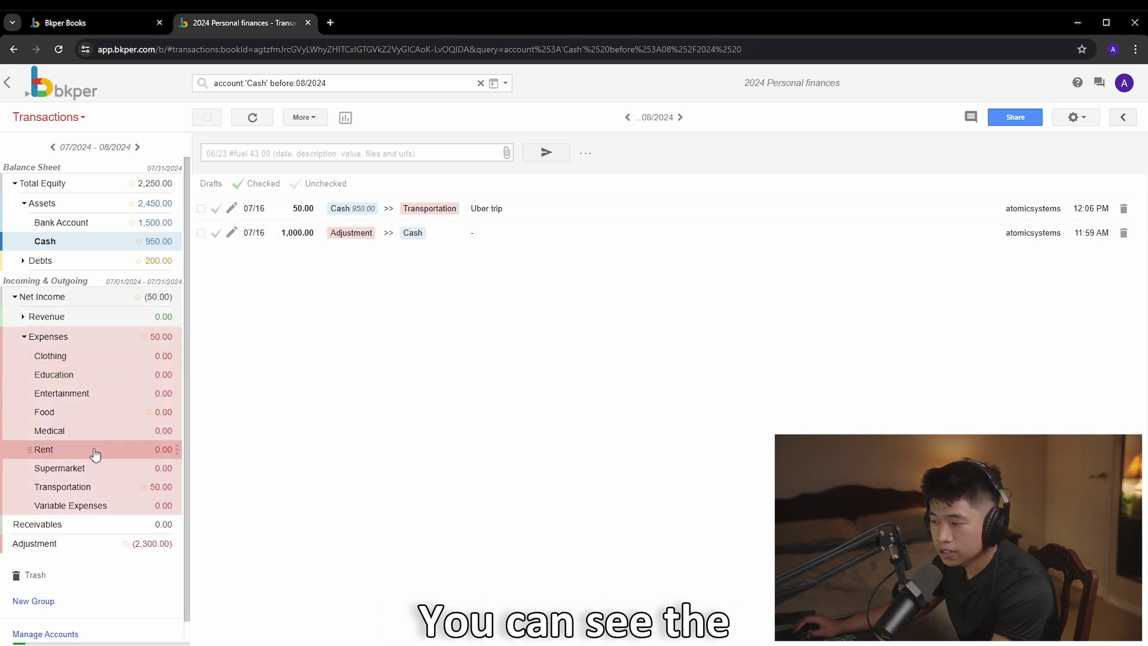
left_click(99, 488)
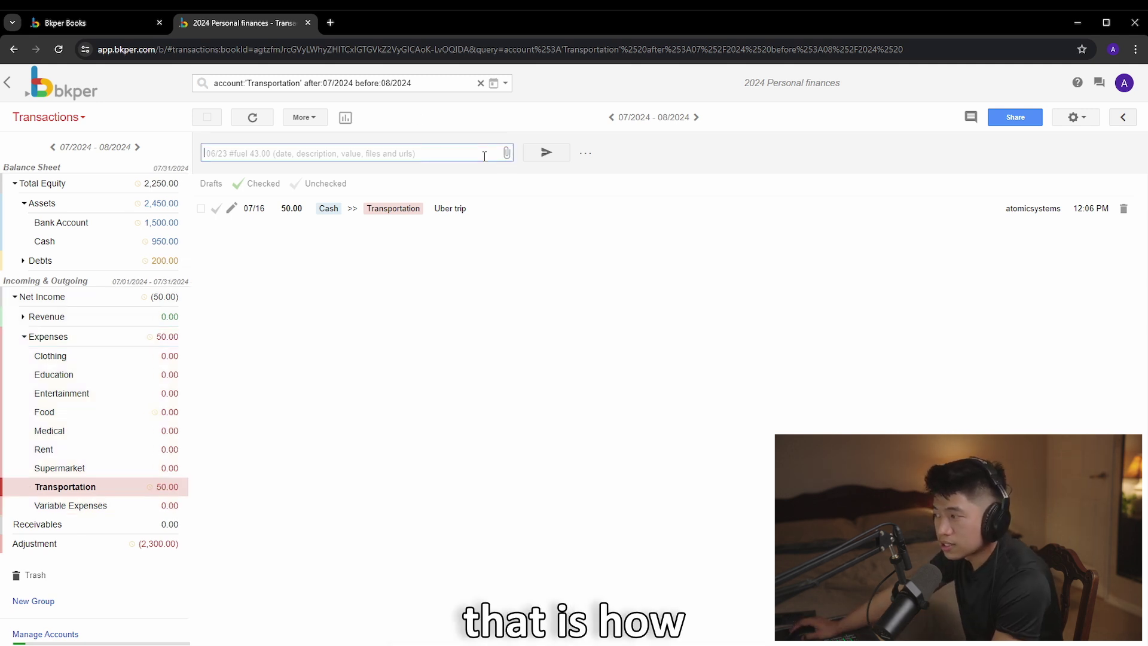
left_click(24, 336)
left_click(24, 337)
Expand the Revenue group and record a transaction dated 7/16 from Salary to Bank Account for 500 with the description "Salary from xxx"
left_click(24, 316)
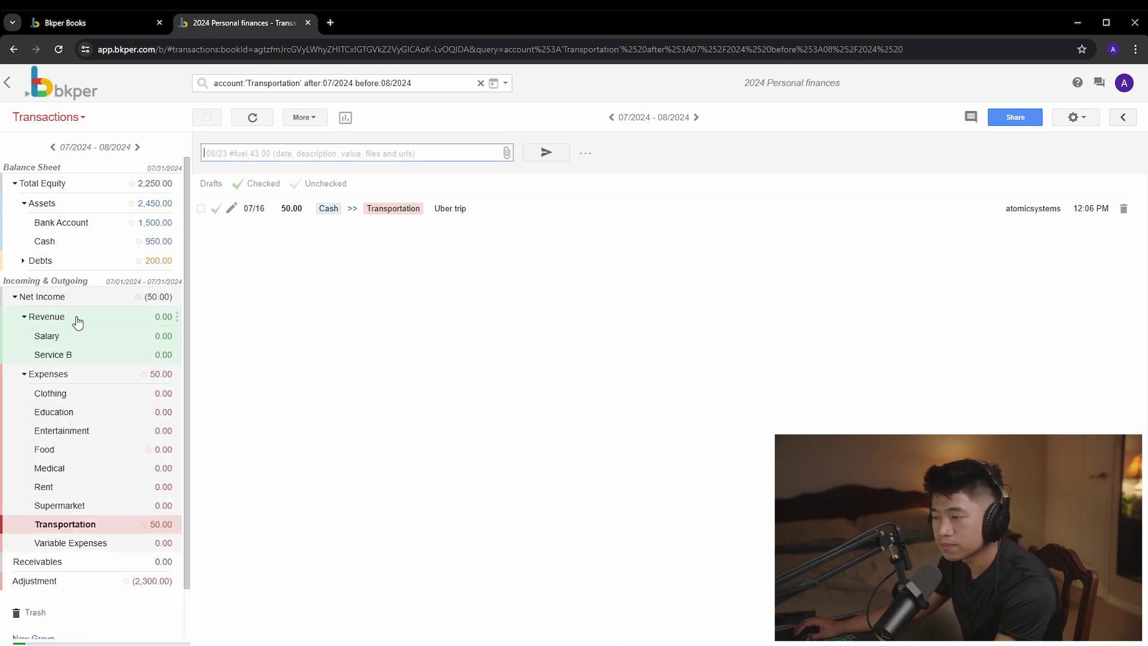
left_click(216, 152)
type("7/16")
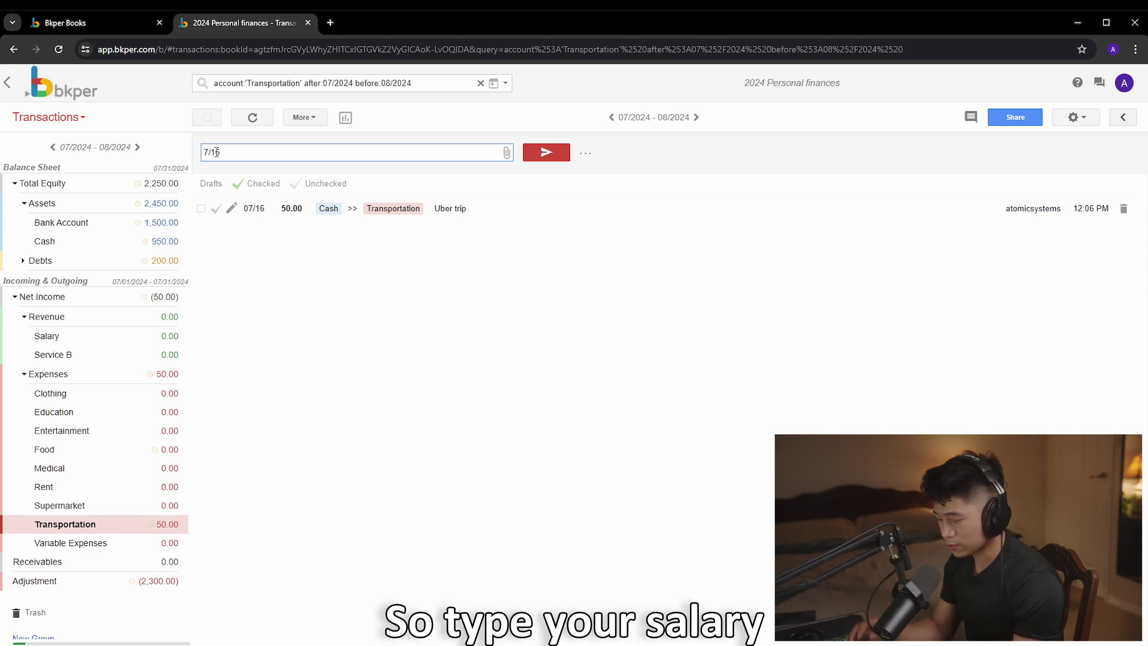
type("Salary D")
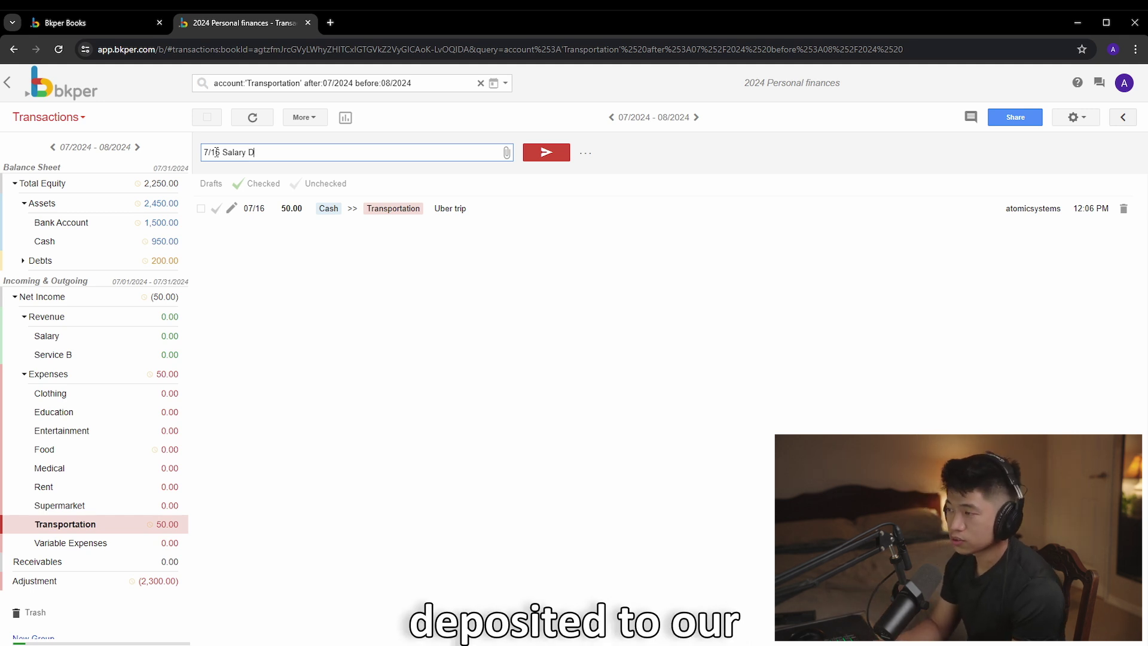
key("BackSpace")
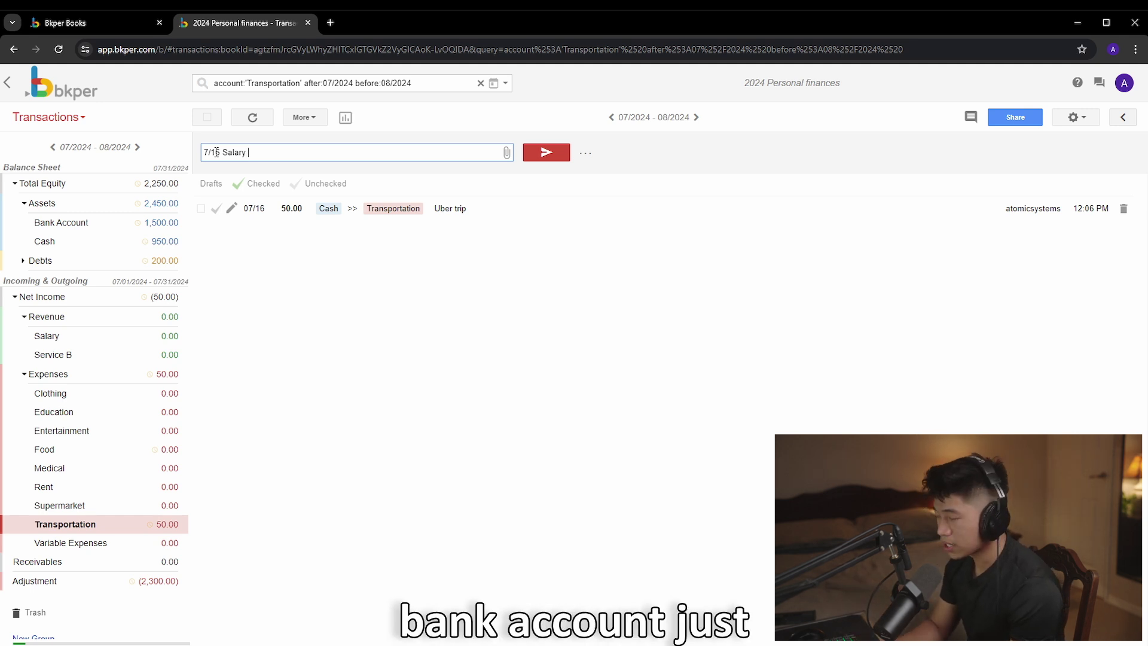
type("Bank")
key("Tab")
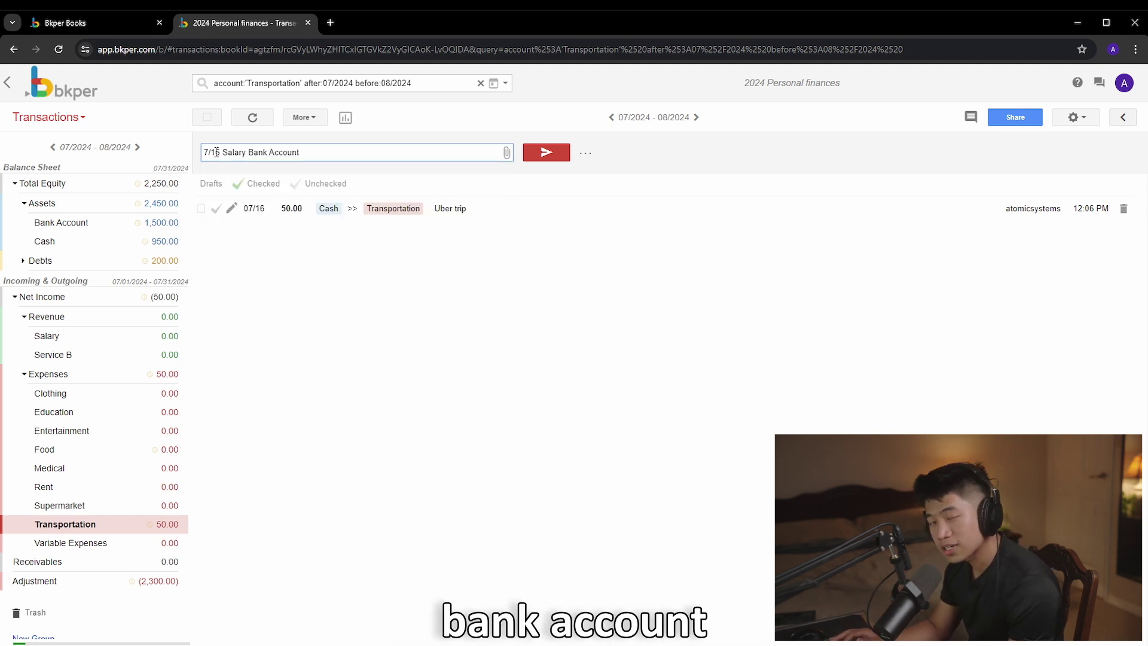
type("500.00 ")
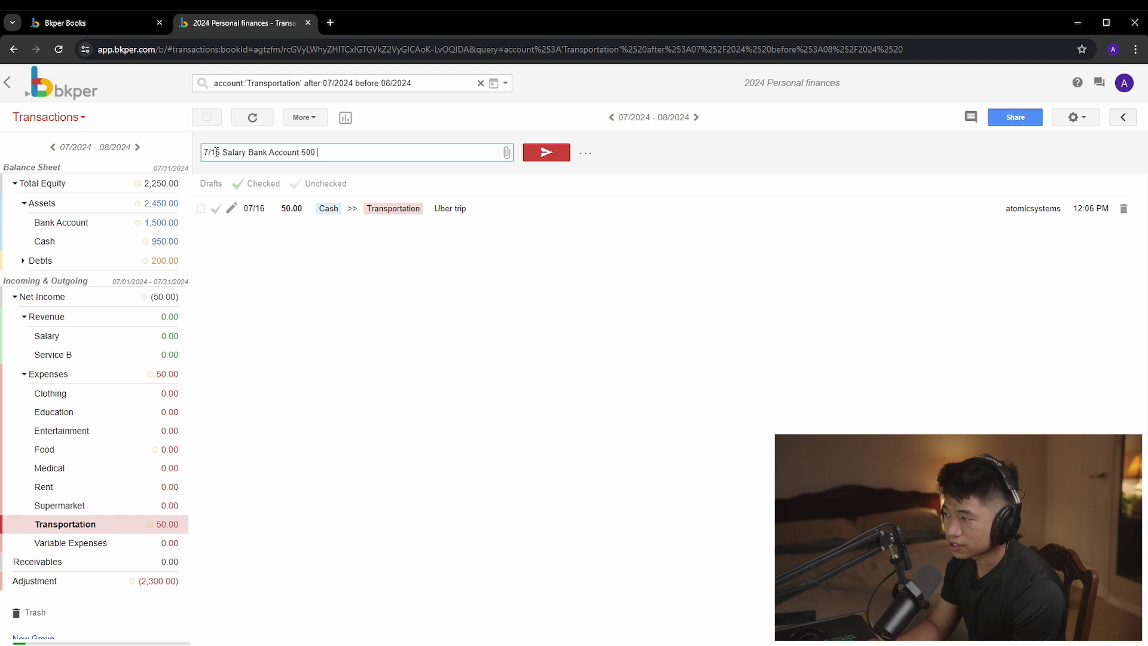
type("Salary")
key("ctrl+BackSpace")
key("Return")
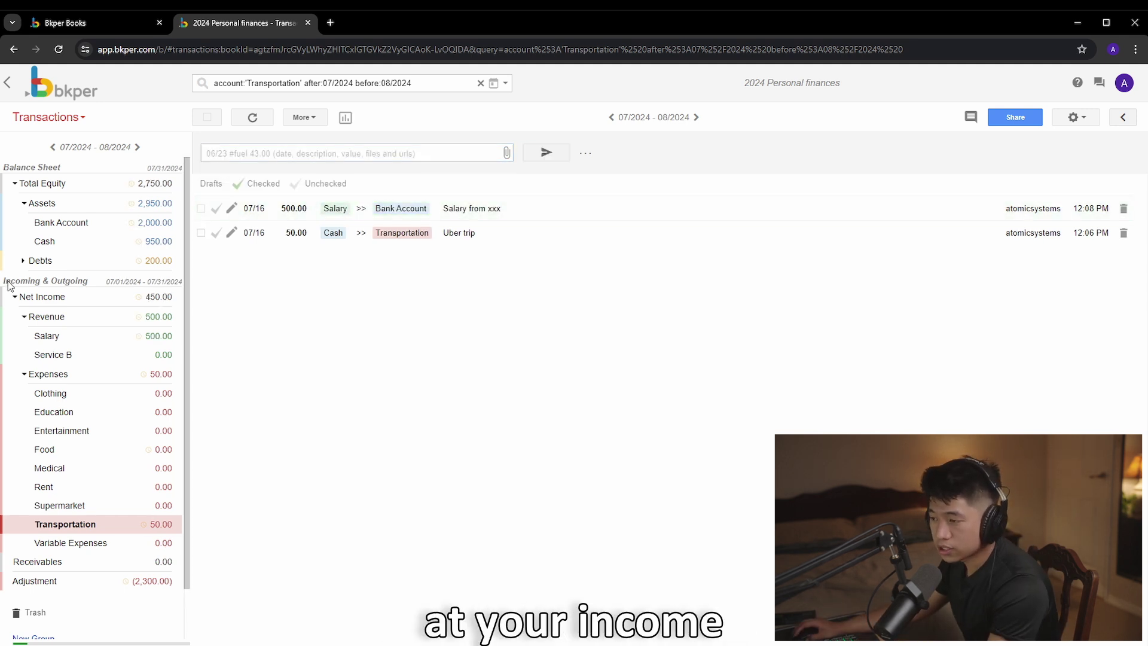
Review the Incoming & Outgoing section with the Revenue and Expenses groups collapsed, and show the Bank Account transactions
left_click_drag(6, 281, 83, 281)
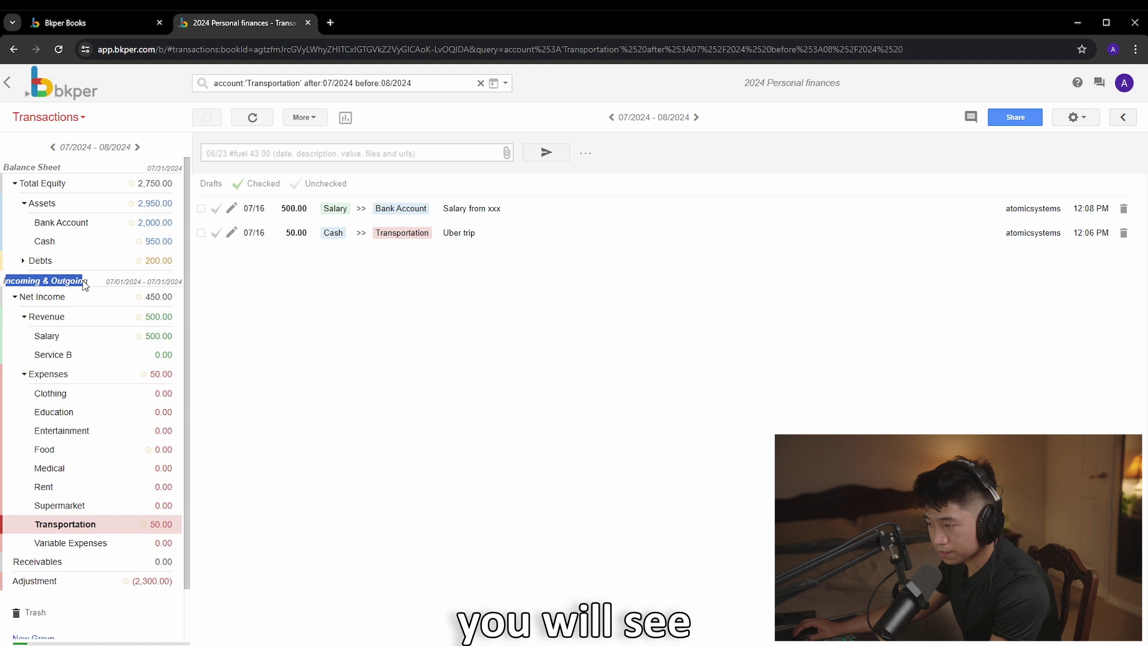
left_click(24, 316)
left_click(22, 335)
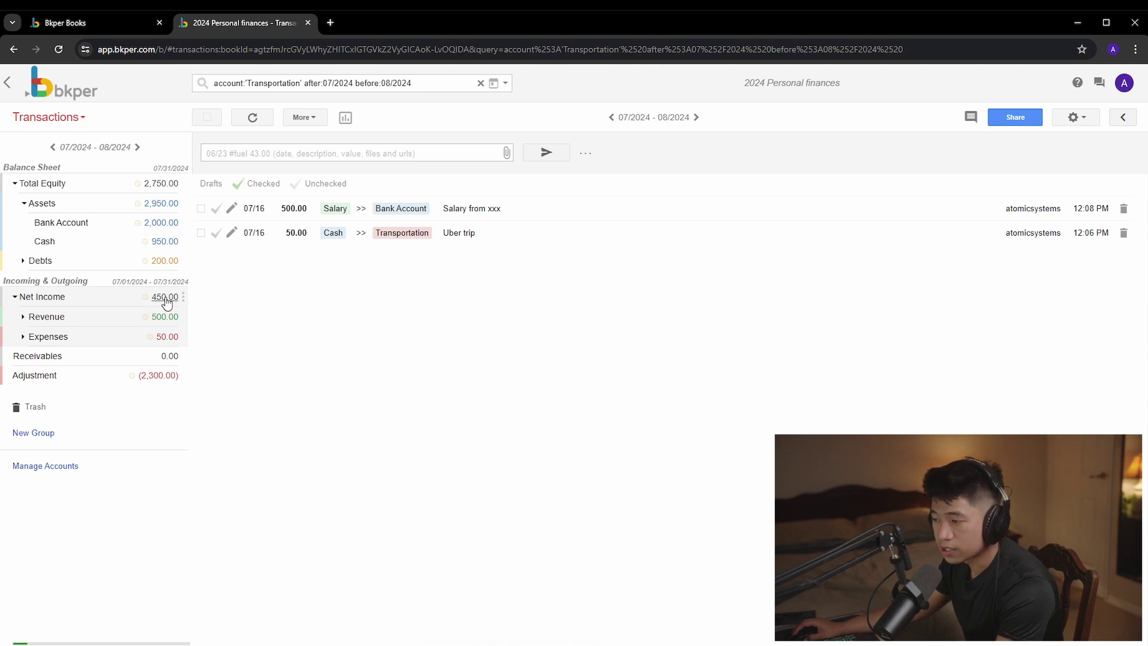
left_click(23, 336)
left_click(24, 317)
left_click(23, 318)
left_click(24, 337)
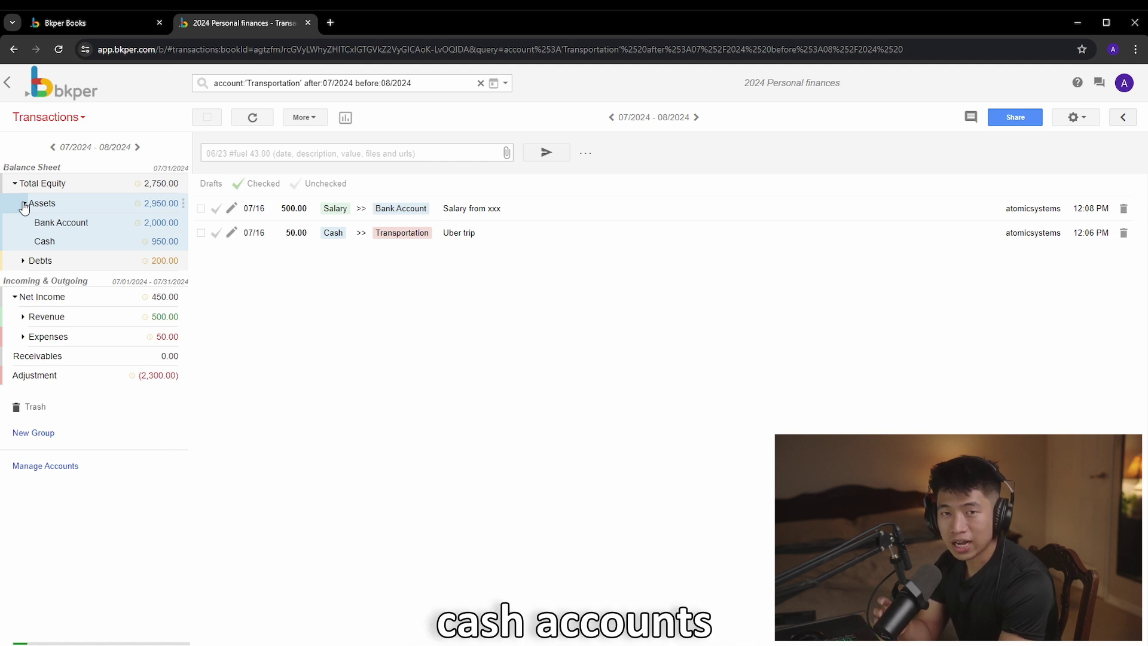
left_click(43, 225)
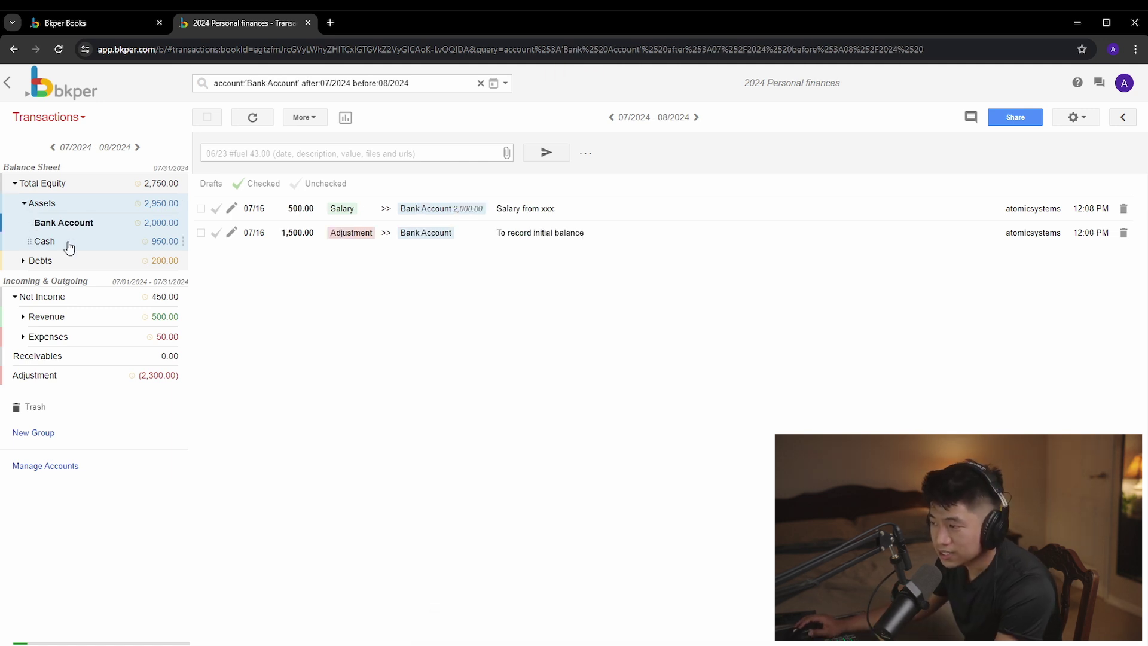